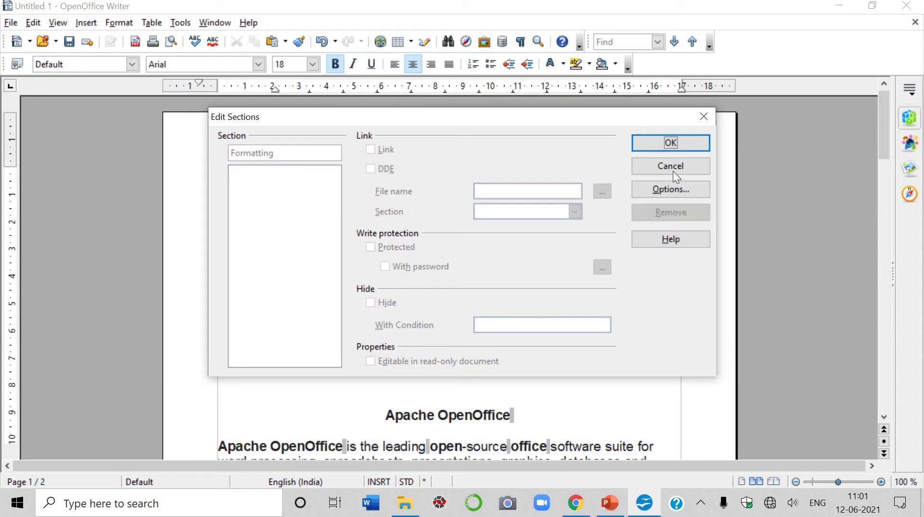
# Confirm removal of the existing section and close the Edit Sections dialog.
pyautogui.click(672, 143)
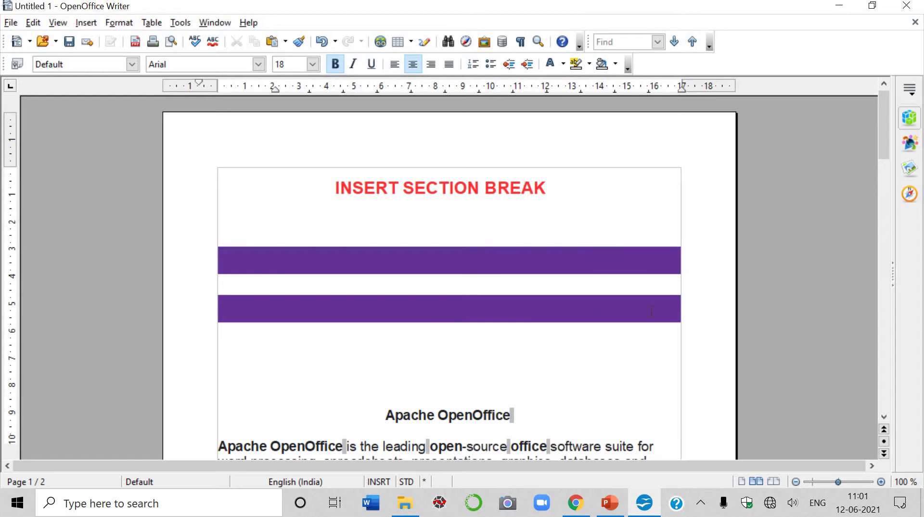
# Delete the two purple bars and blank lines below the INSERT SECTION BREAK title.
pyautogui.click(503, 344)
pyautogui.keyDown('shift'); pyautogui.click(208, 230); pyautogui.keyUp('shift')
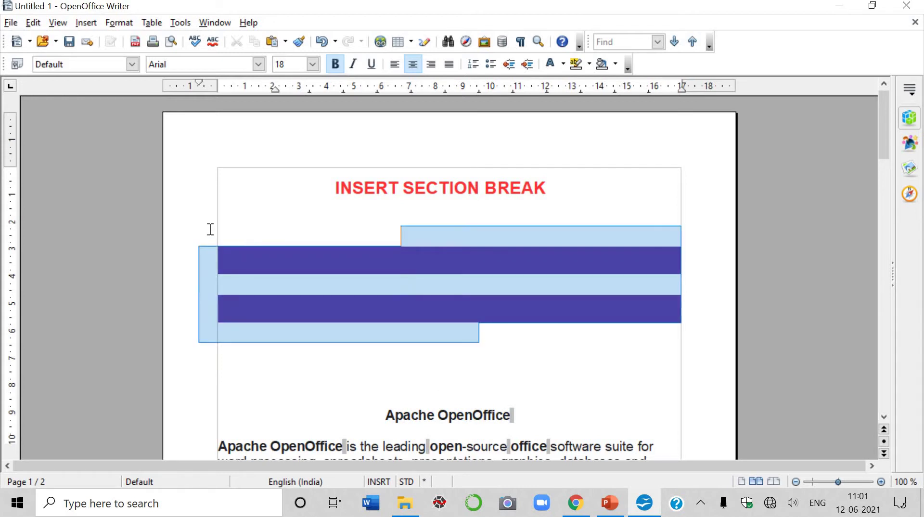
pyautogui.press('Delete')
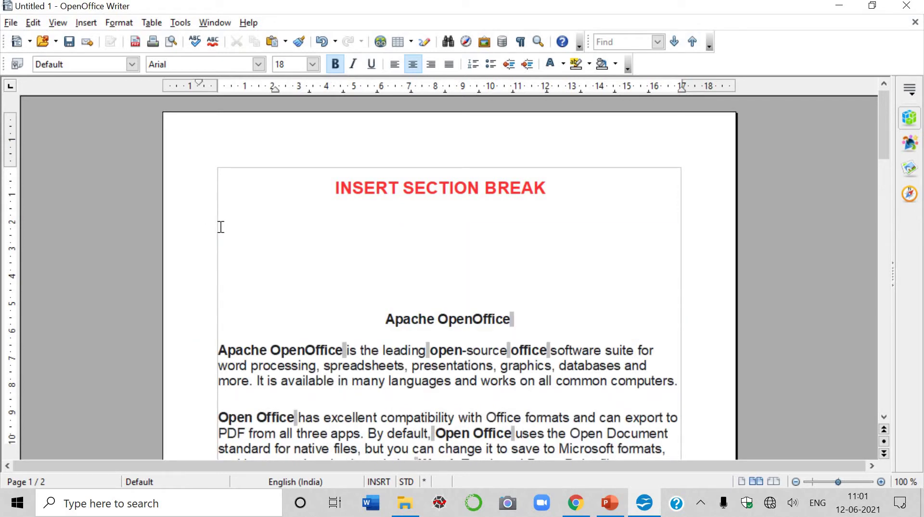
pyautogui.keyDown('shift'); pyautogui.click(402, 268); pyautogui.keyUp('shift')
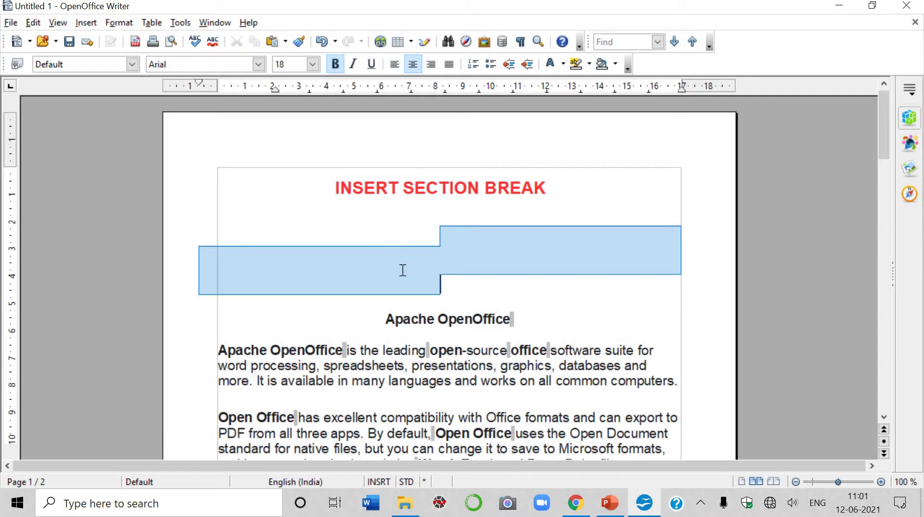
pyautogui.press('Delete')
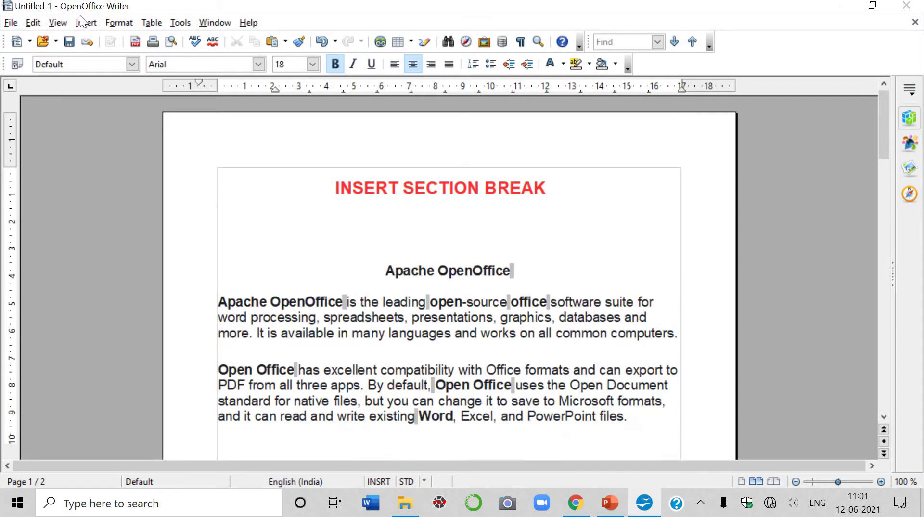
# Insert a protected section linked to the 'Sample Document in writer for videos' file.
pyautogui.click(82, 22)
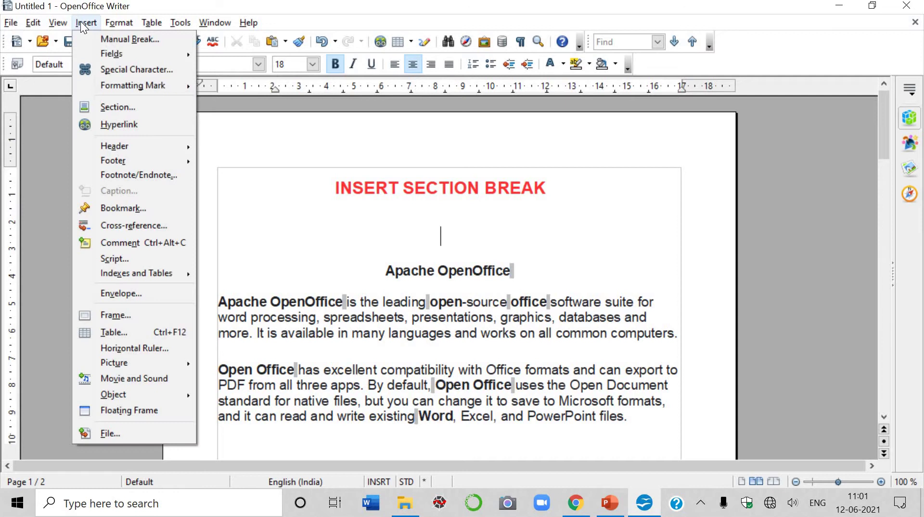
pyautogui.click(136, 107)
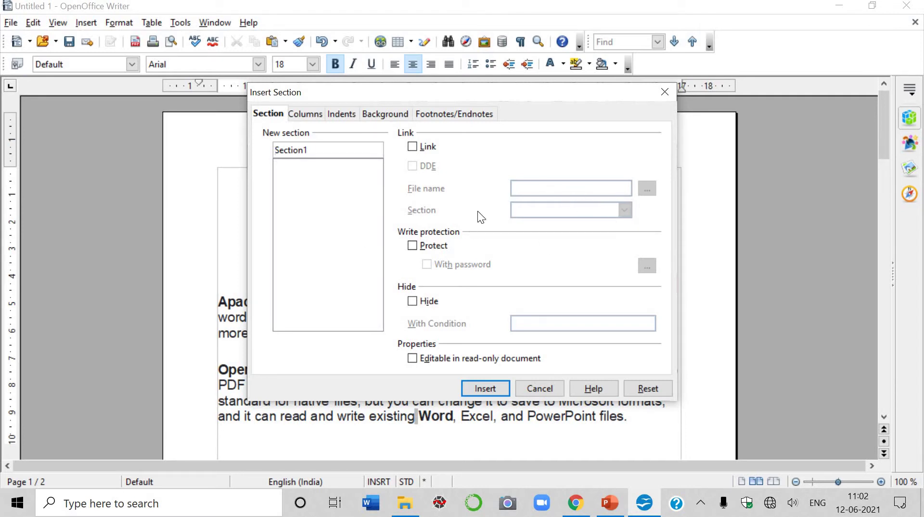
pyautogui.click(412, 147)
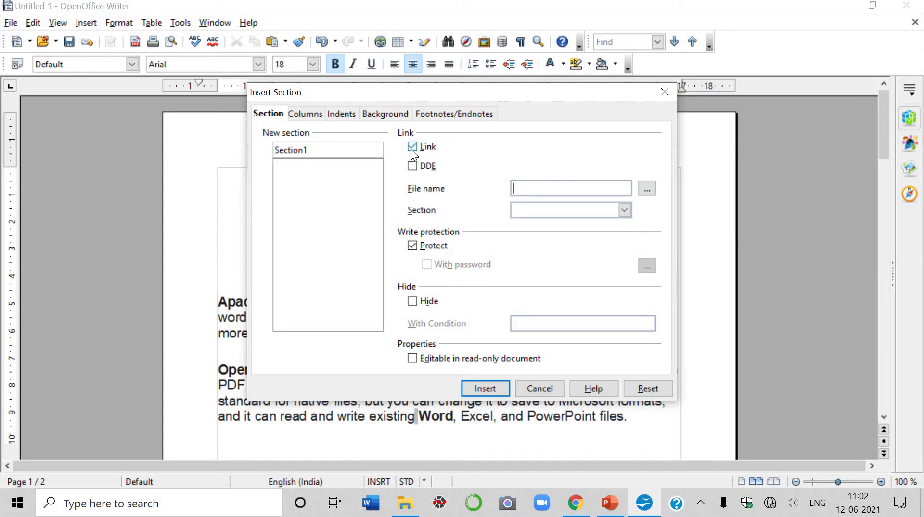
pyautogui.click(647, 190)
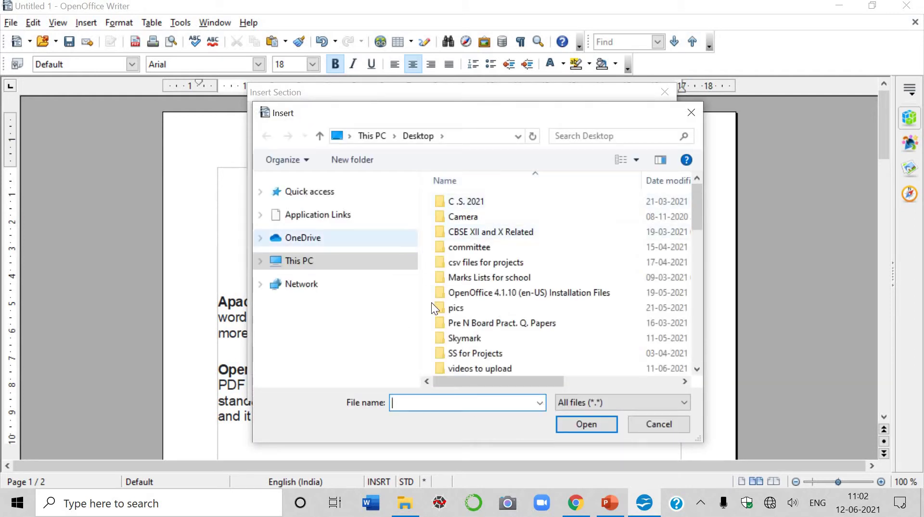
pyautogui.scroll(-3, 516, 274)
pyautogui.scroll(-3, 521, 266)
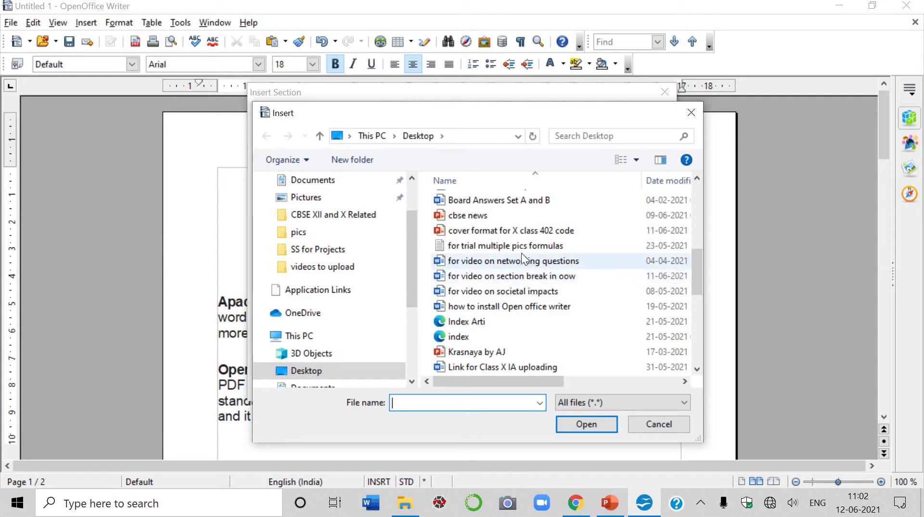
pyautogui.scroll(-6, 520, 289)
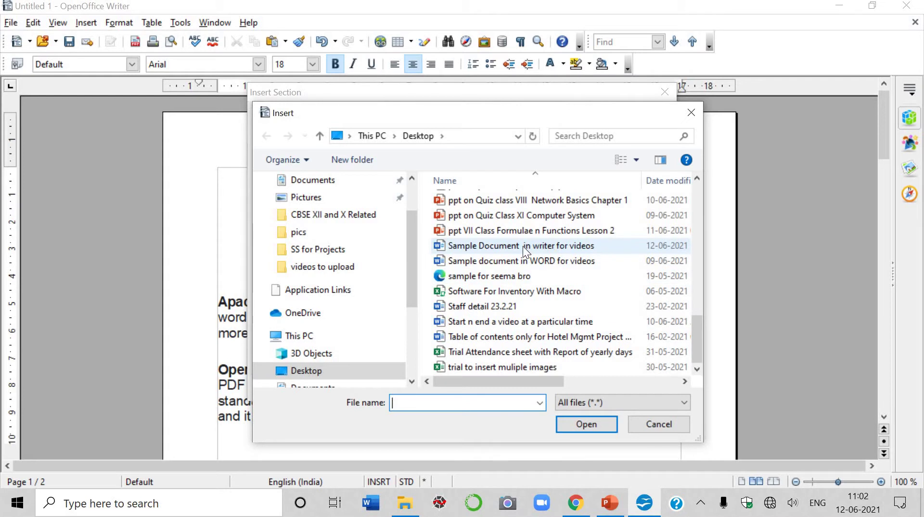
pyautogui.click(523, 247)
pyautogui.click(574, 424)
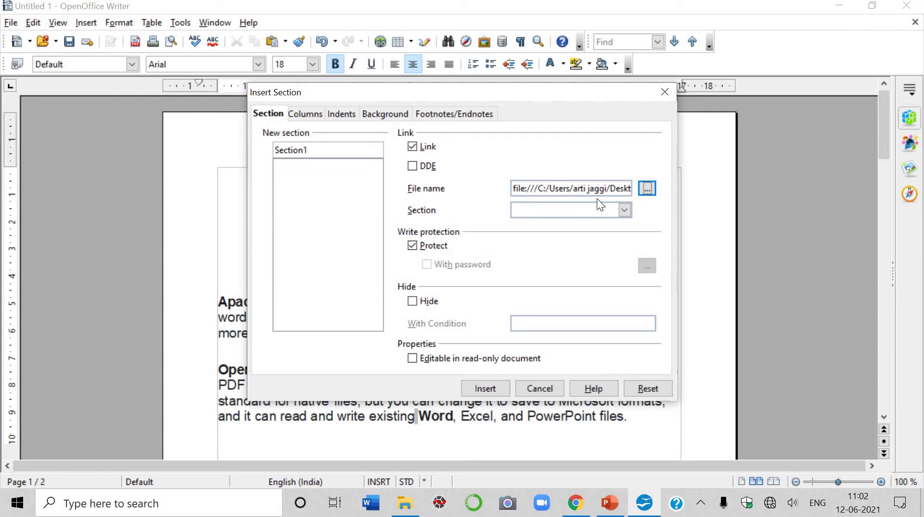
pyautogui.click(473, 388)
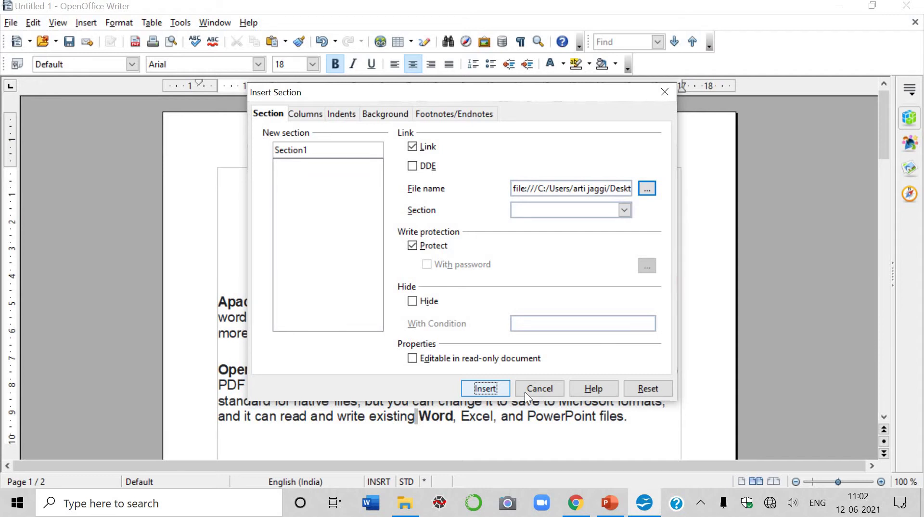
pyautogui.click(486, 393)
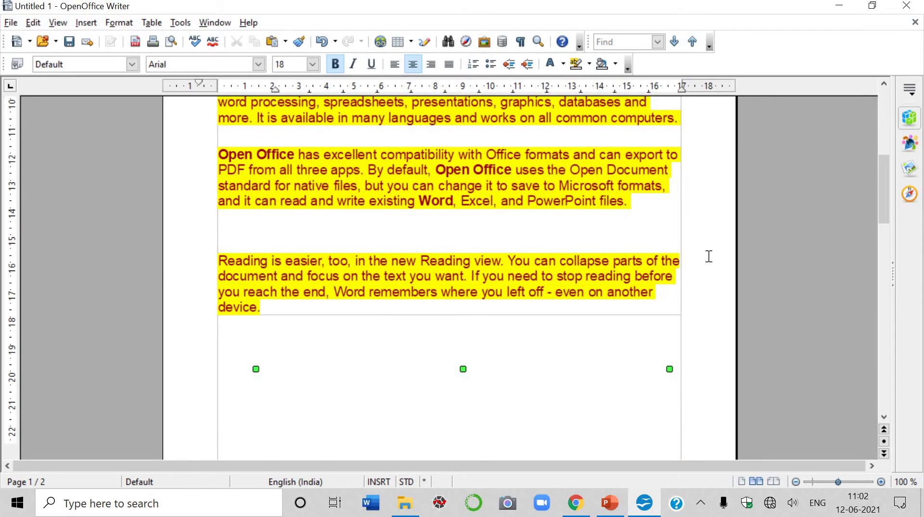
pyautogui.scroll(6, 710, 256)
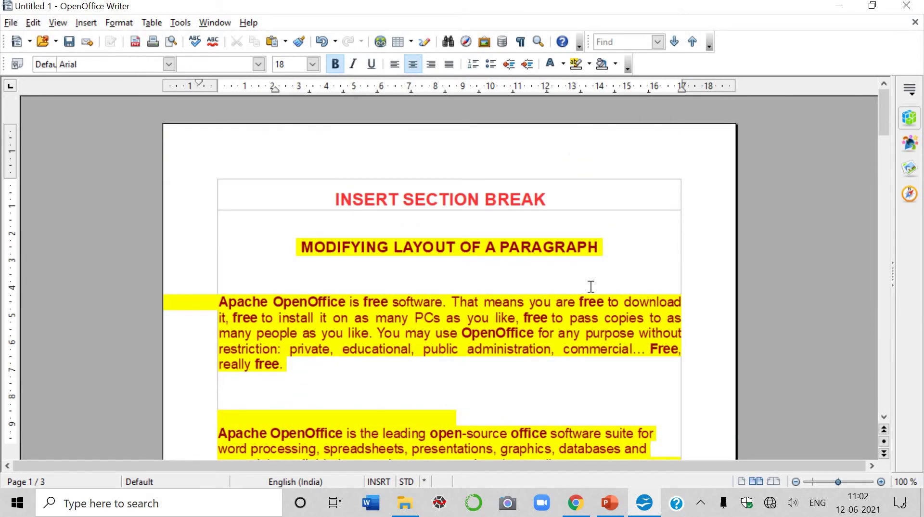
pyautogui.click(544, 280)
pyautogui.scroll(4, 543, 280)
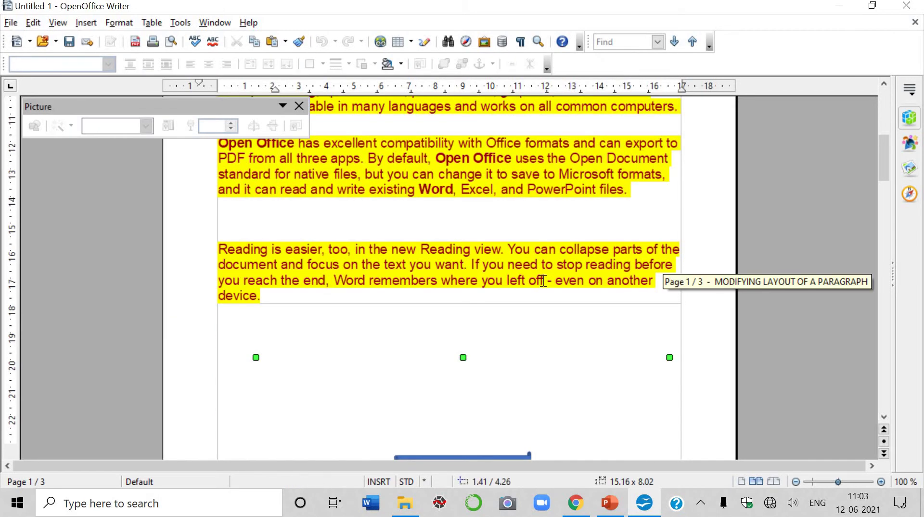
pyautogui.scroll(3, 546, 273)
pyautogui.scroll(-10, 547, 272)
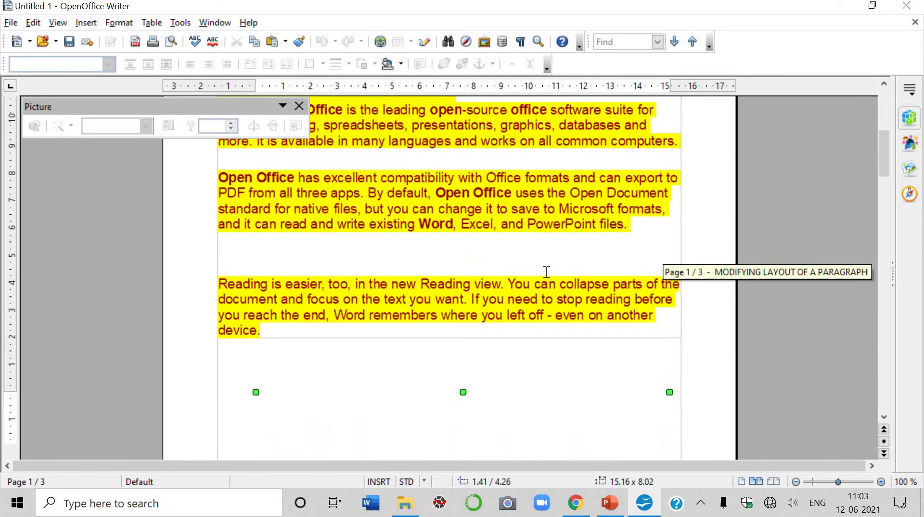
pyautogui.scroll(8, 548, 272)
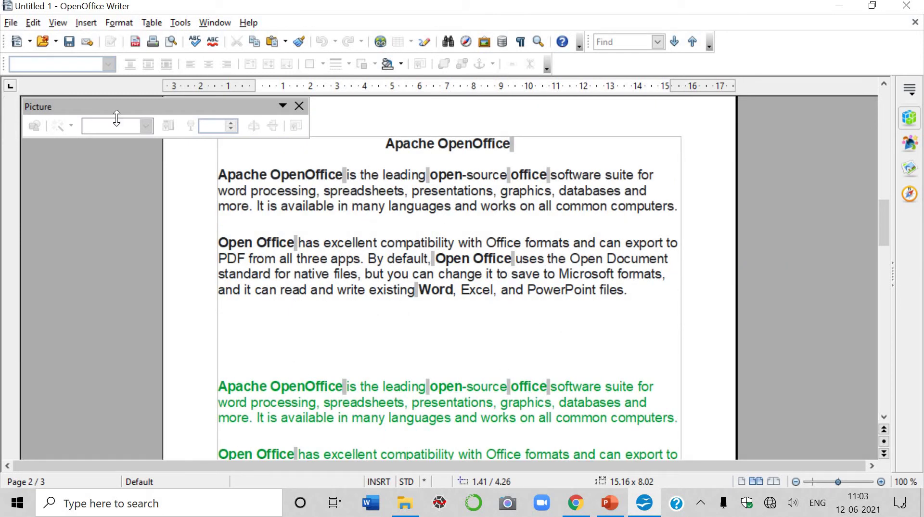
pyautogui.click(89, 27)
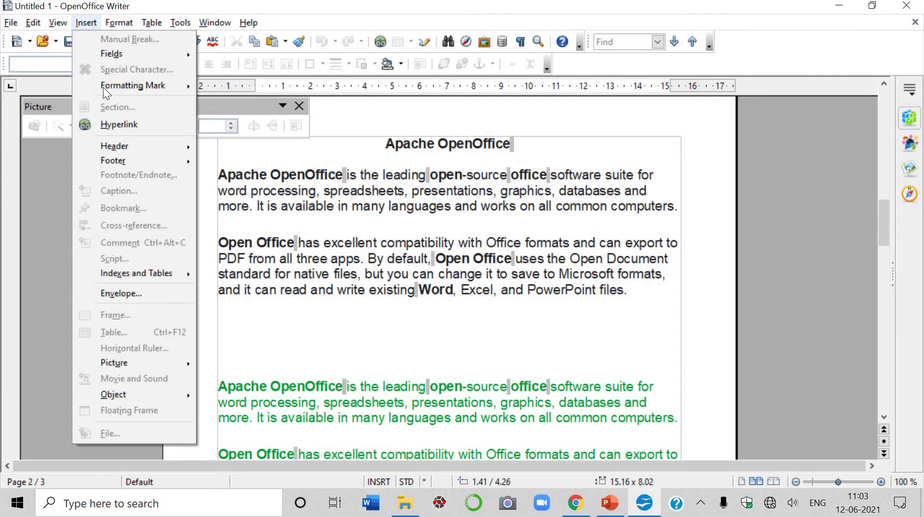
pyautogui.click(289, 162)
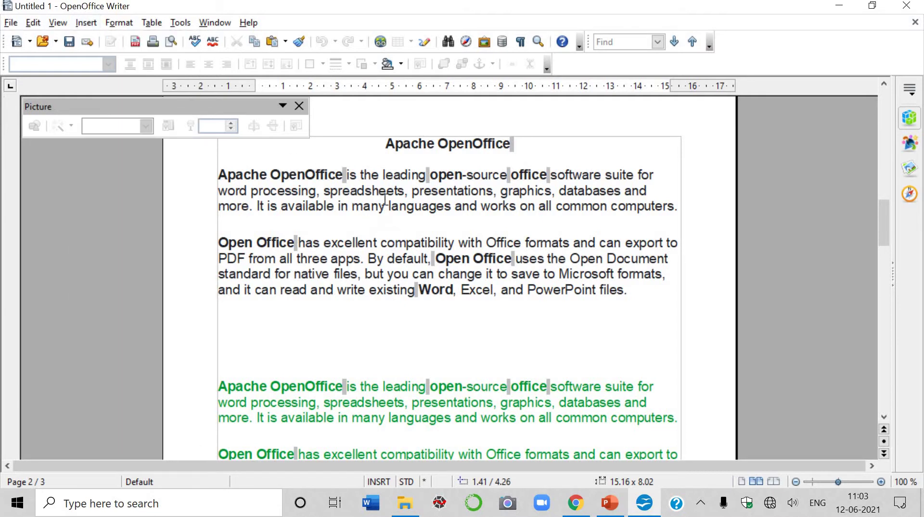
pyautogui.scroll(8, 379, 175)
pyautogui.scroll(5, 379, 175)
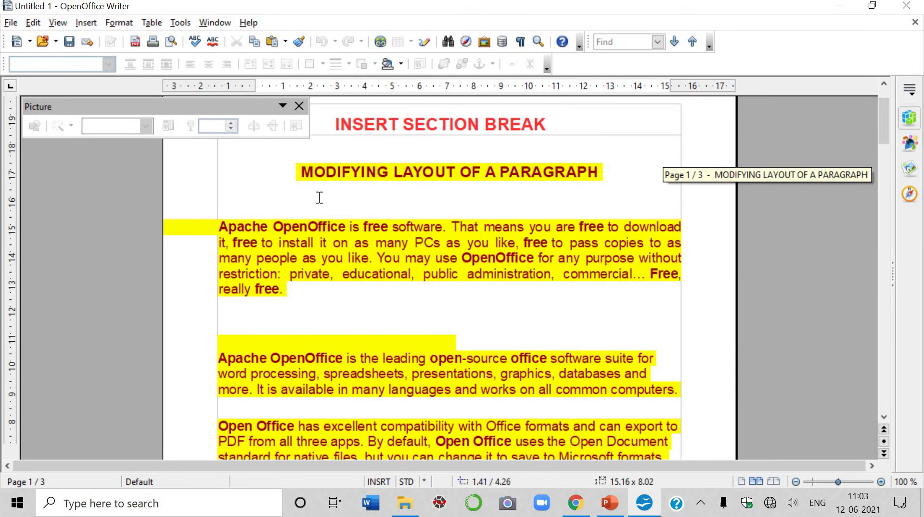
# Remove Section1 in Format > Sections, then select text from the empty paragraph to the title.
pyautogui.click(121, 24)
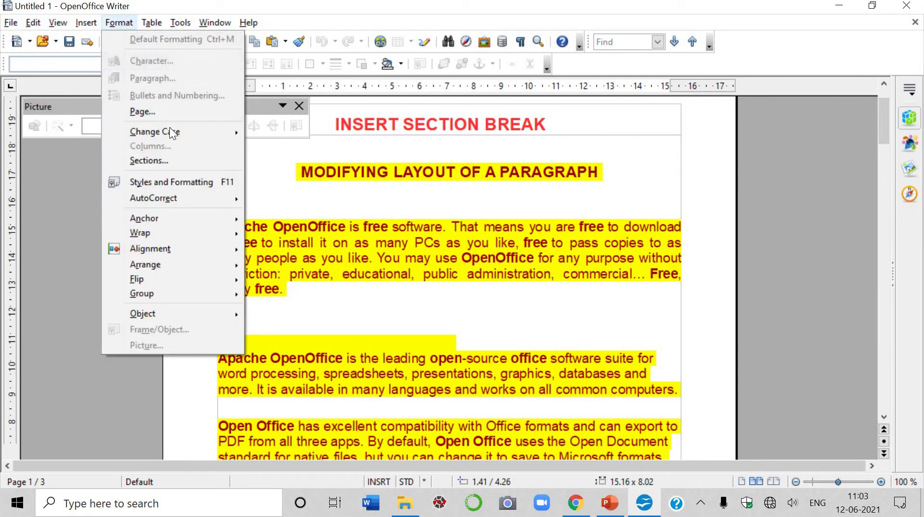
pyautogui.click(175, 160)
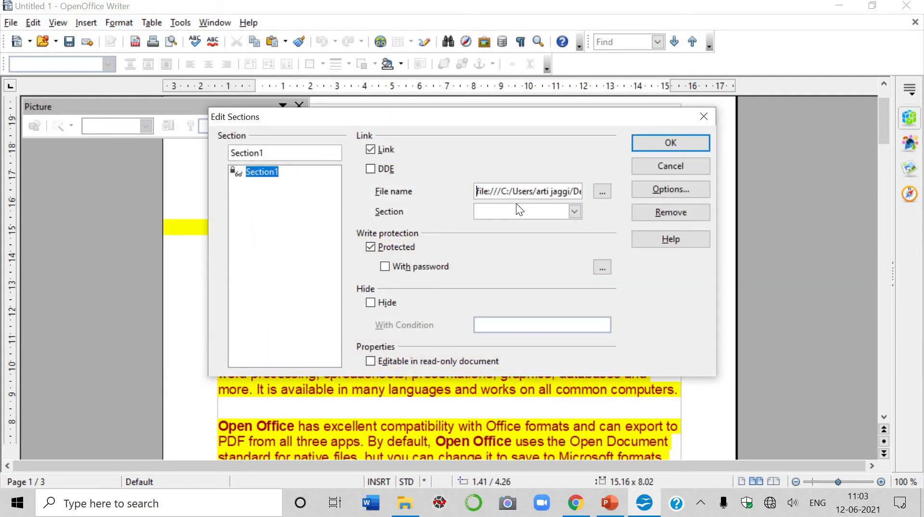
pyautogui.click(646, 213)
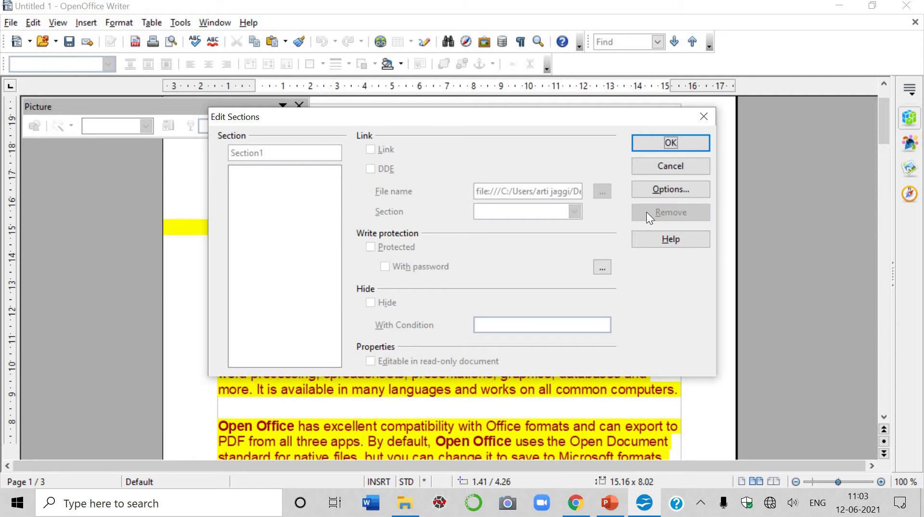
pyautogui.click(666, 142)
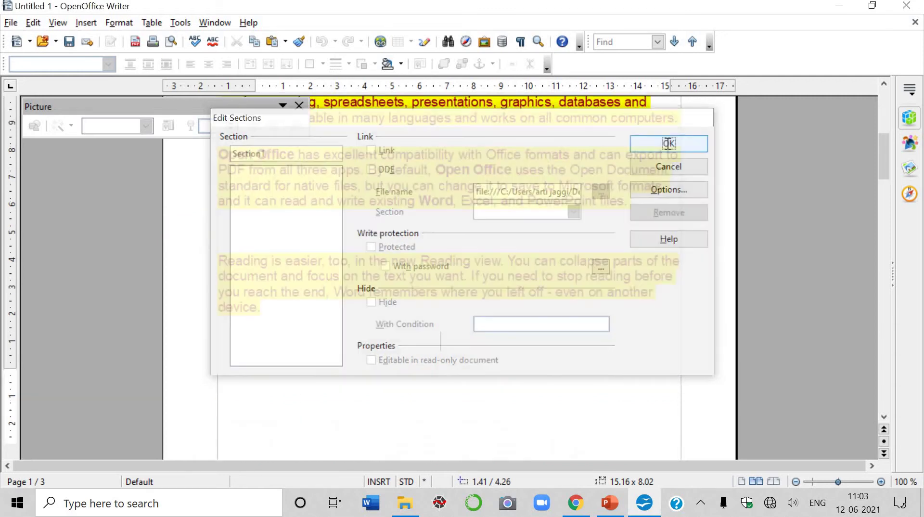
pyautogui.moveTo(495, 334); pyautogui.dragTo(258, 119)
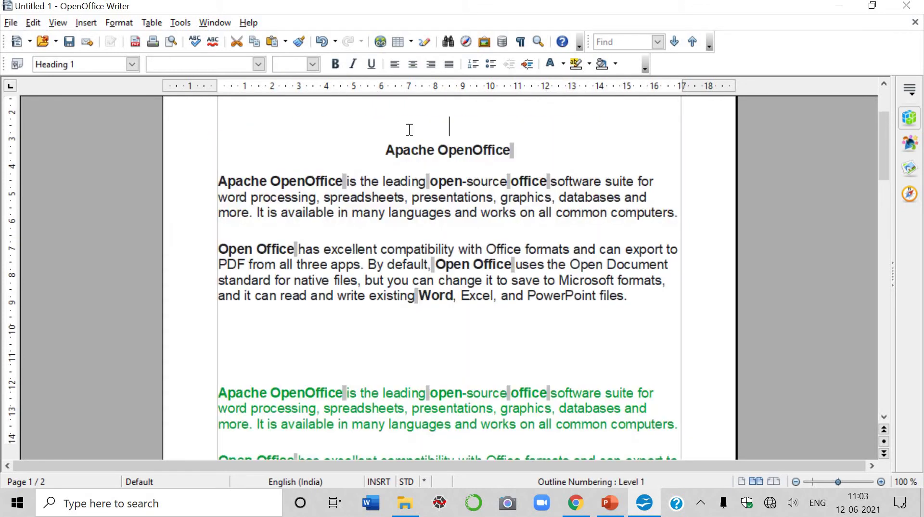
pyautogui.press('Delete')
pyautogui.scroll(4, 418, 134)
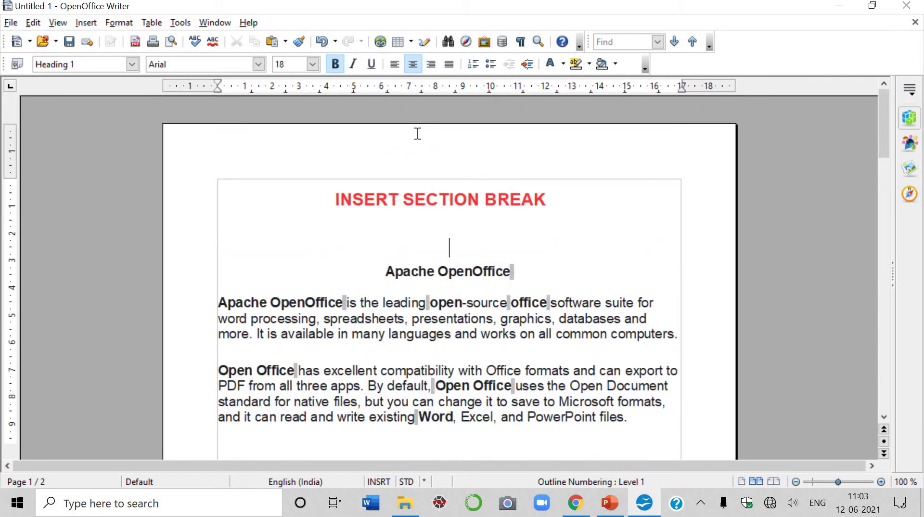
pyautogui.click(88, 23)
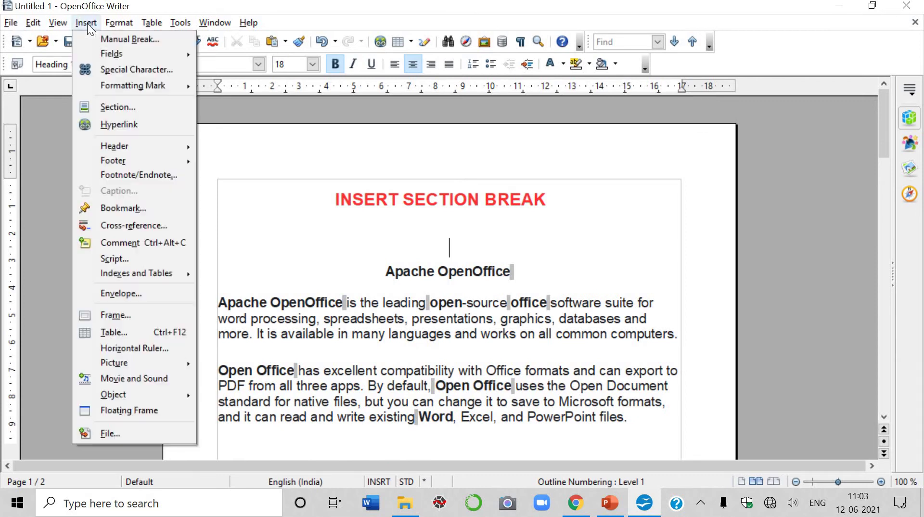
pyautogui.click(147, 112)
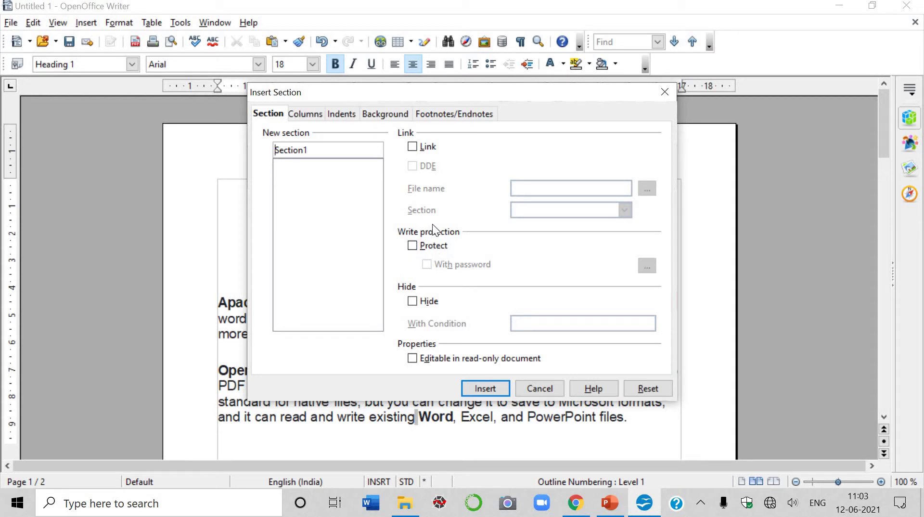
pyautogui.click(540, 389)
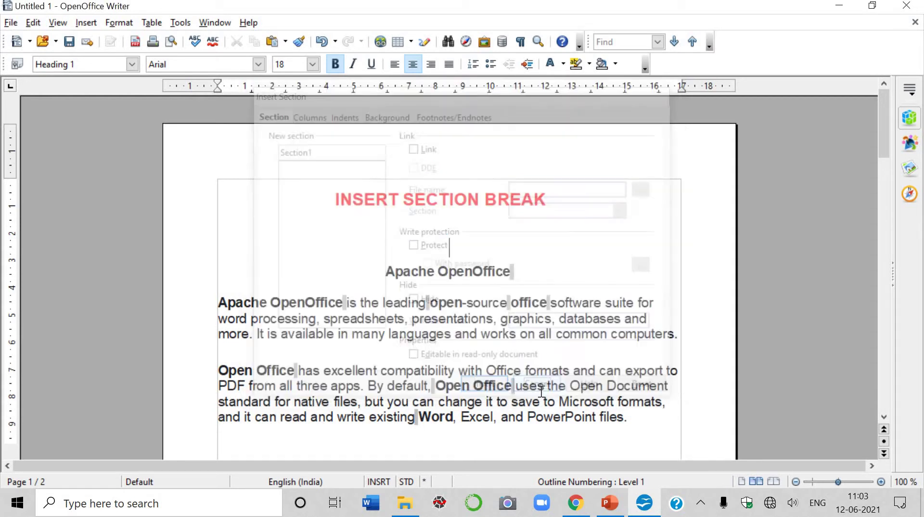
# Select both Apache OpenOffice paragraphs and start a new section with Protect and With password ticked.
pyautogui.moveTo(632, 420); pyautogui.dragTo(219, 292)
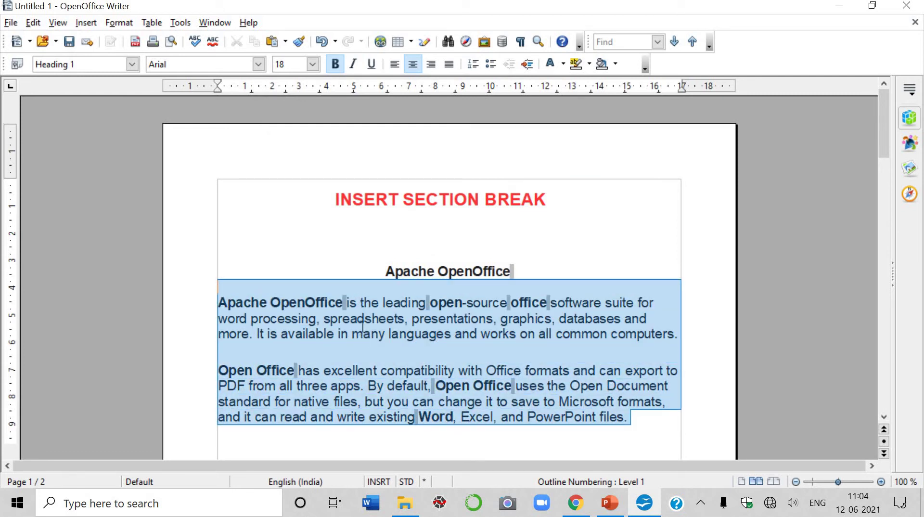
pyautogui.scroll(-2, 361, 322)
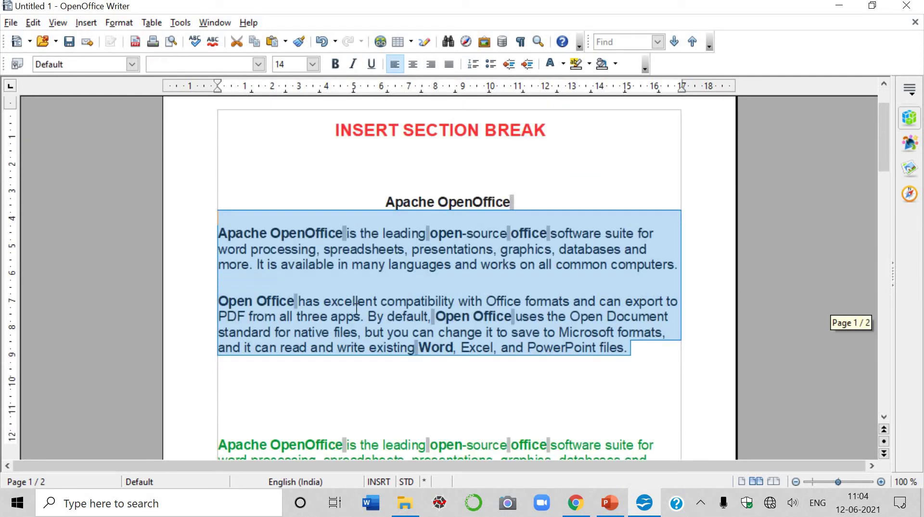
pyautogui.click(93, 23)
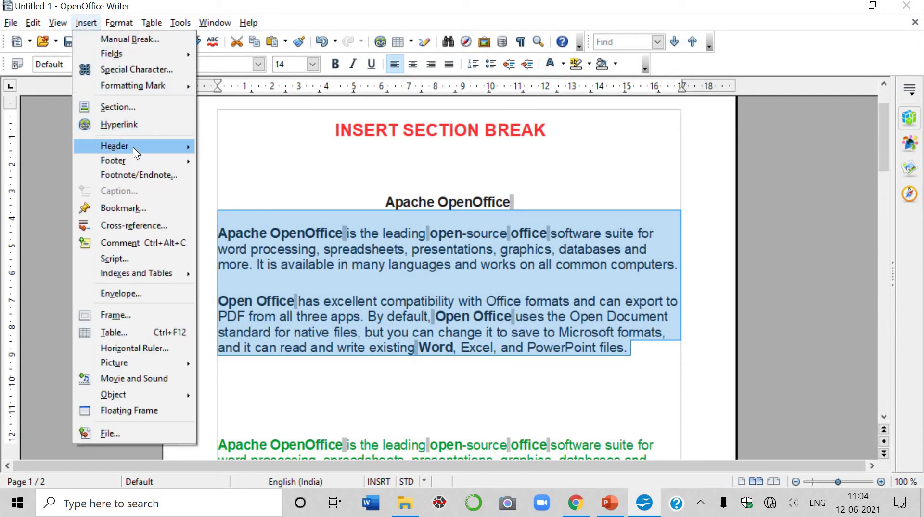
pyautogui.click(138, 107)
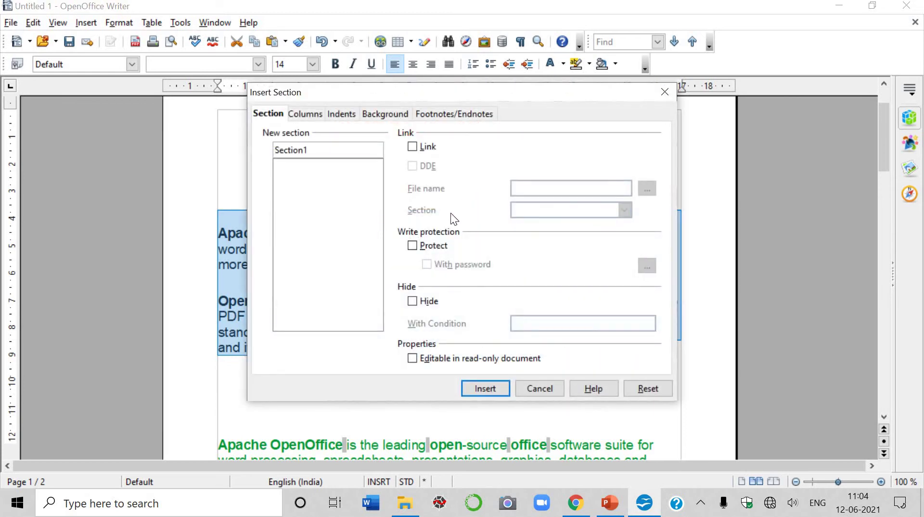
pyautogui.click(415, 245)
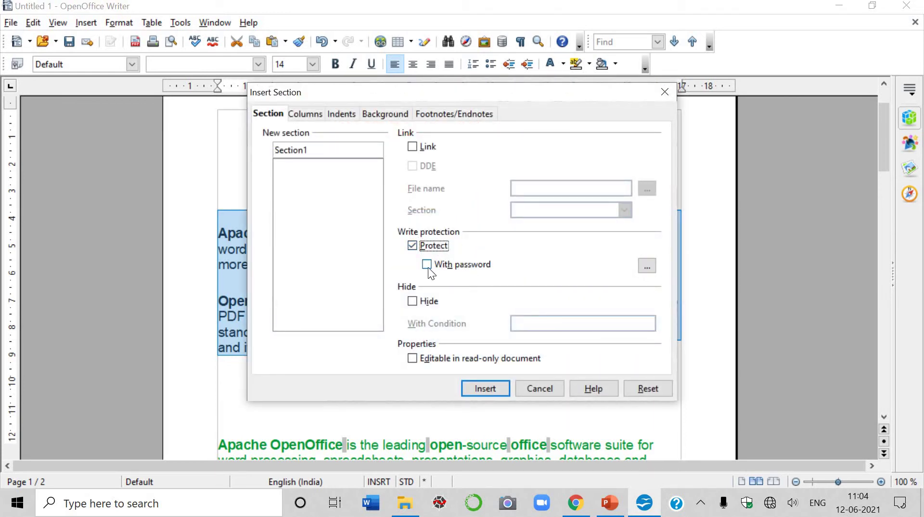
pyautogui.click(427, 265)
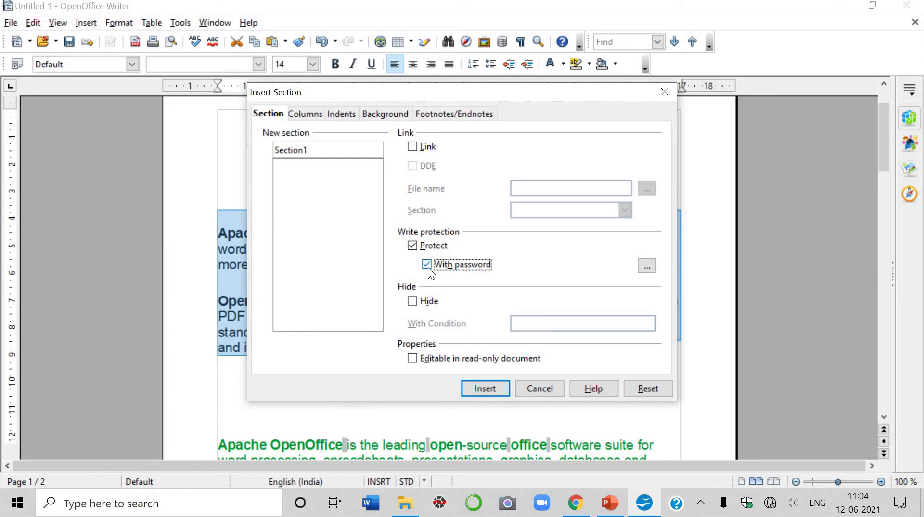
# Enter and confirm the section password, then insert the protected Section1.
pyautogui.click(648, 265)
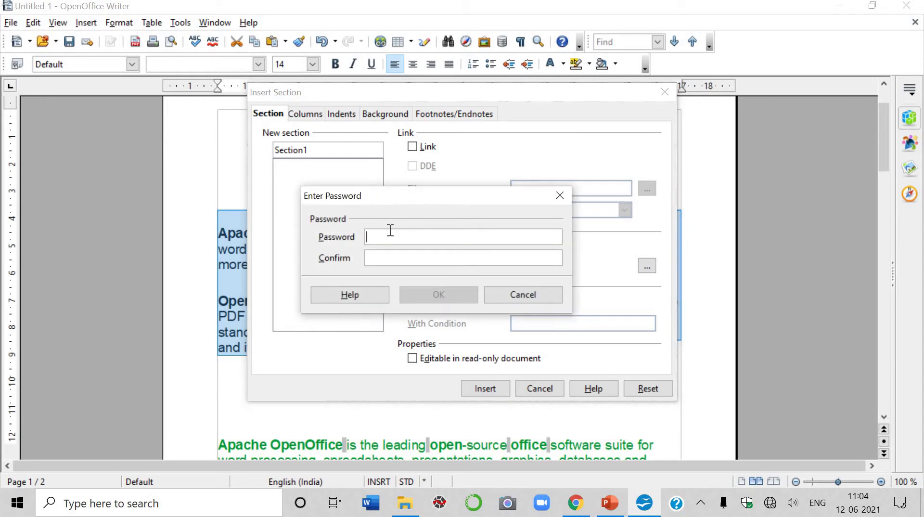
pyautogui.write('***')
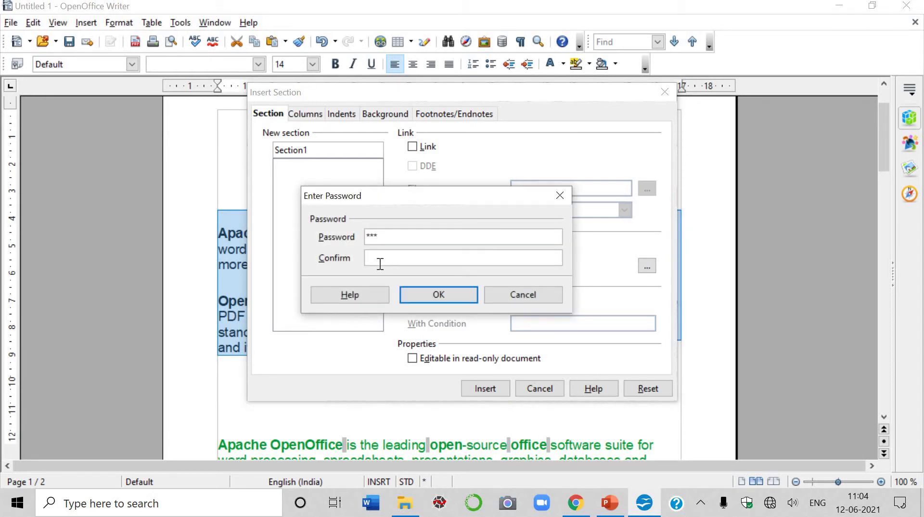
pyautogui.click(381, 264)
pyautogui.write('***')
pyautogui.click(432, 294)
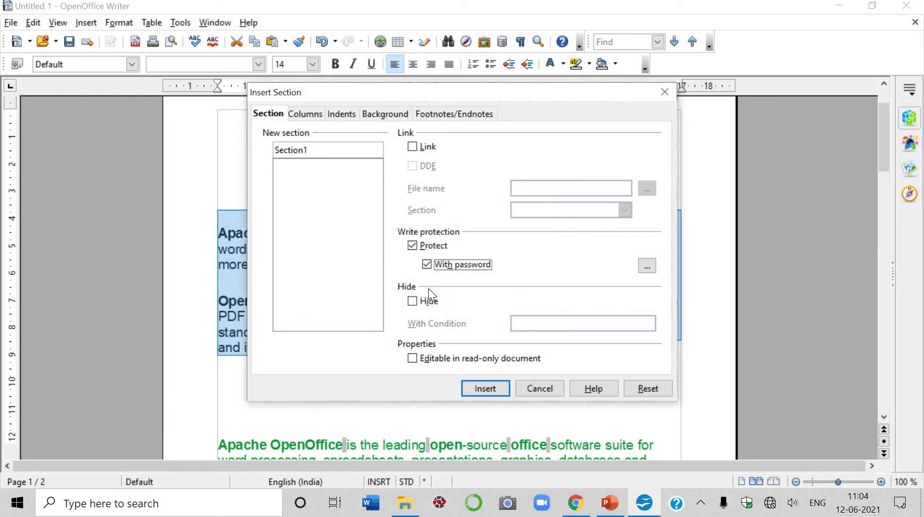
pyautogui.click(473, 391)
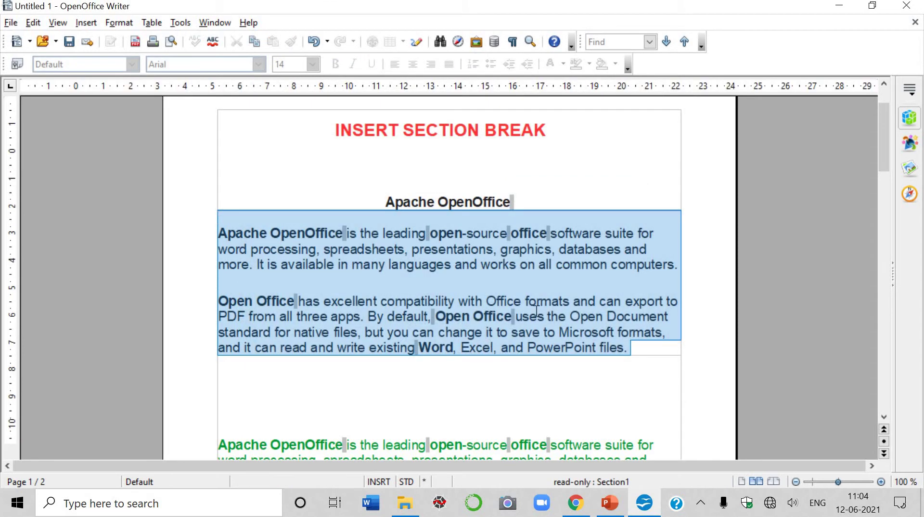
pyautogui.click(505, 317)
pyautogui.doubleClick(504, 315)
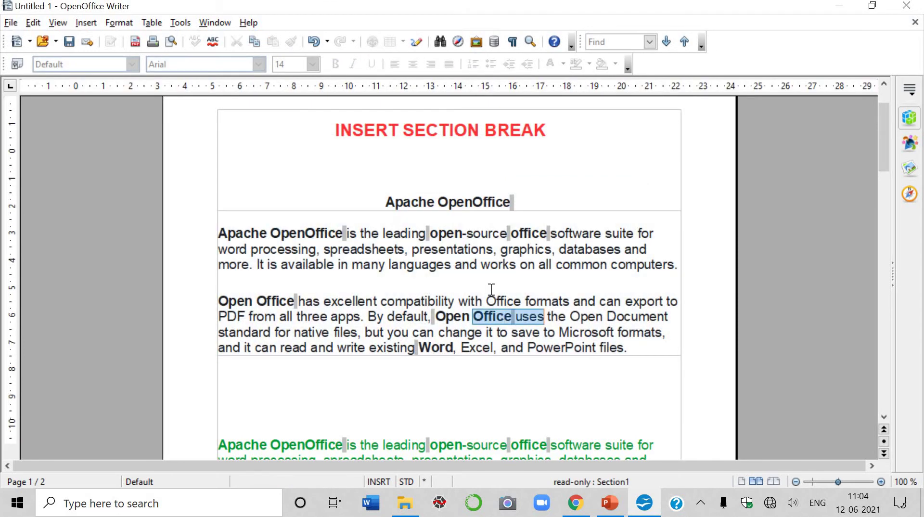
pyautogui.click(486, 299)
pyautogui.click(478, 280)
pyautogui.click(470, 263)
pyautogui.click(468, 249)
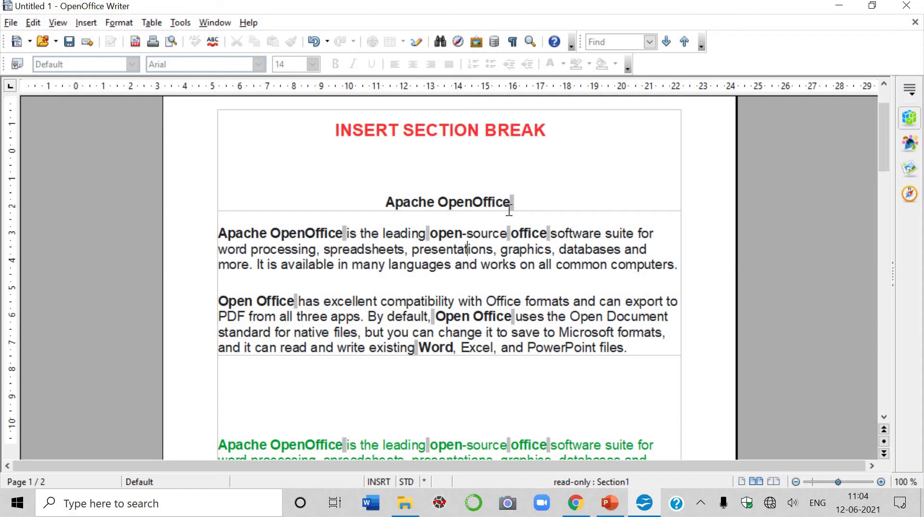
pyautogui.click(522, 316)
pyautogui.keyDown('shift'); pyautogui.click(427, 317); pyautogui.keyUp('shift')
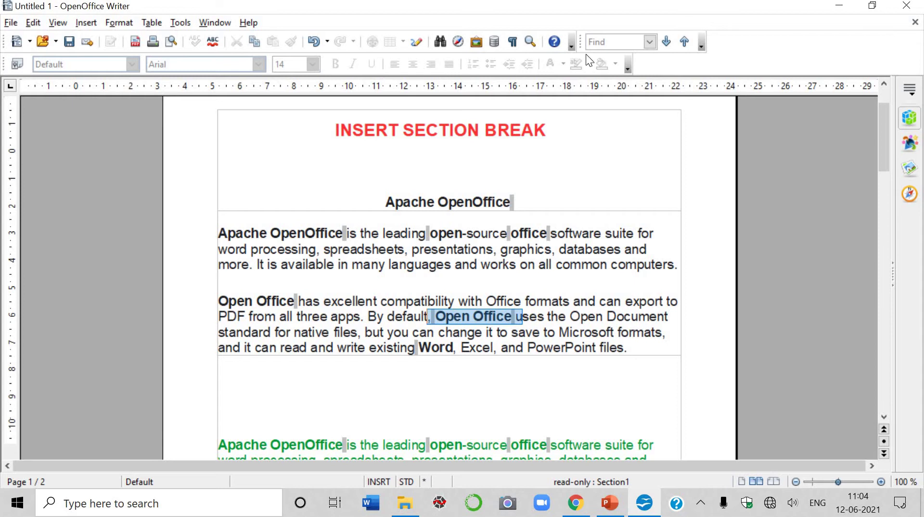
pyautogui.click(529, 316)
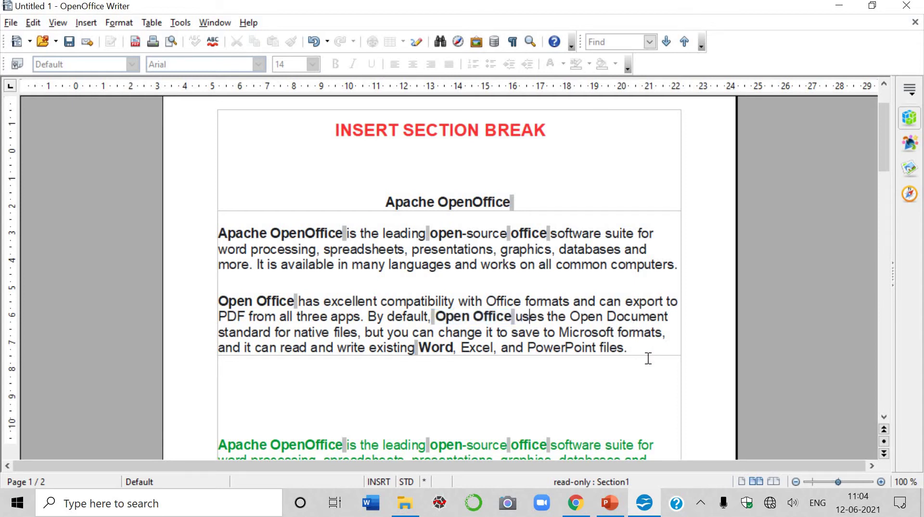
pyautogui.moveTo(649, 358); pyautogui.dragTo(558, 317)
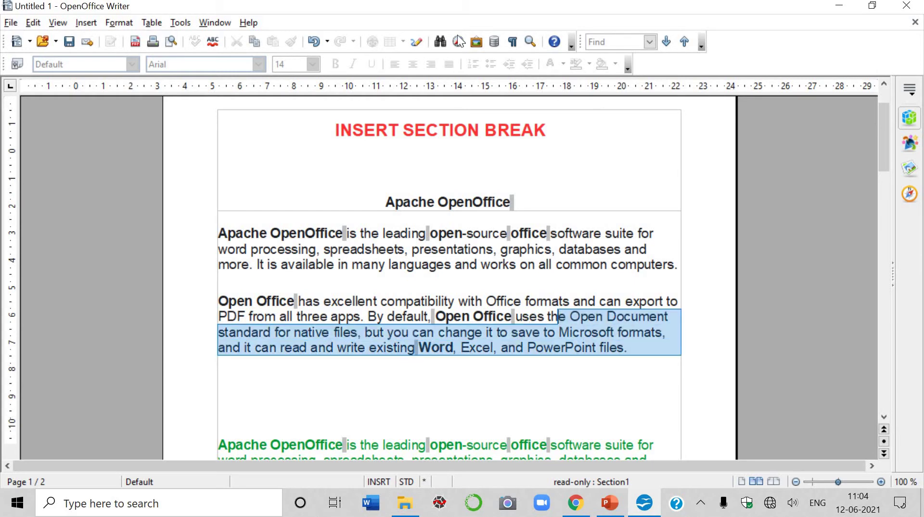
pyautogui.click(566, 285)
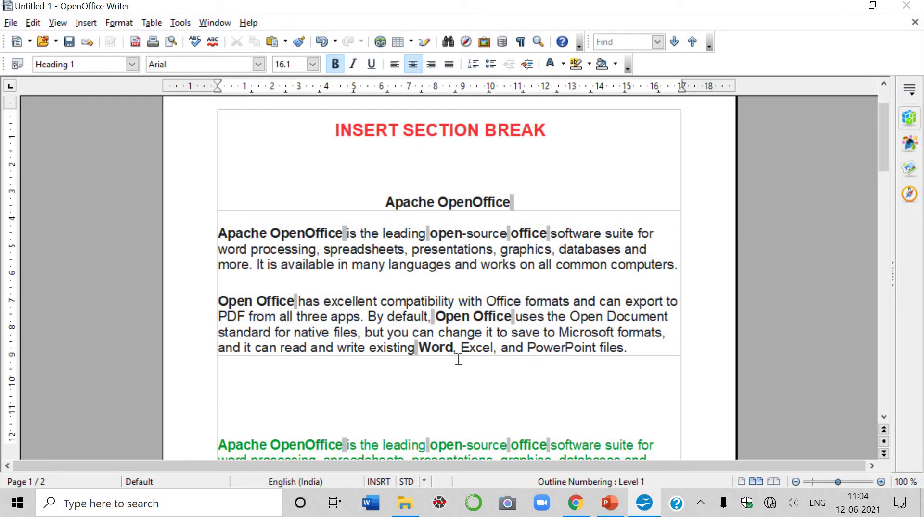
# Delete the first green Apache OpenOffice paragraph below the protected section.
pyautogui.scroll(-3, 459, 359)
pyautogui.click(663, 350)
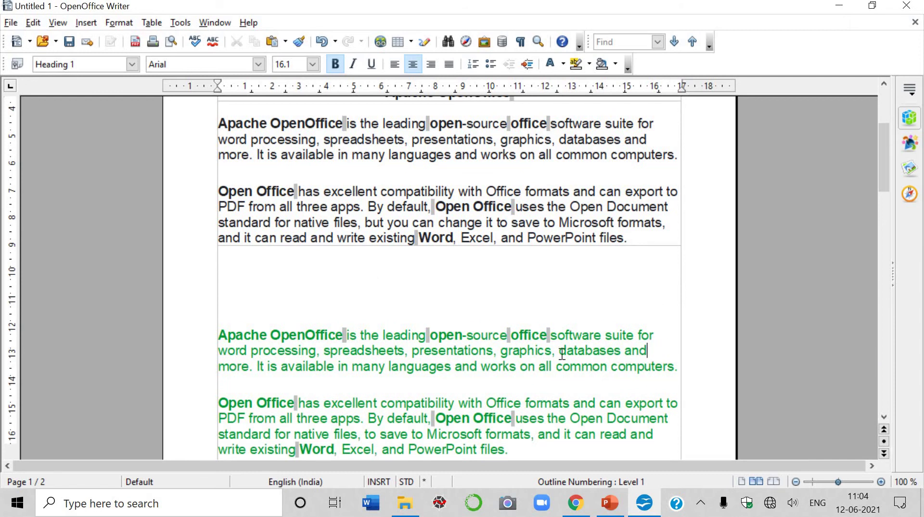
pyautogui.keyDown('shift'); pyautogui.click(538, 356); pyautogui.keyUp('shift')
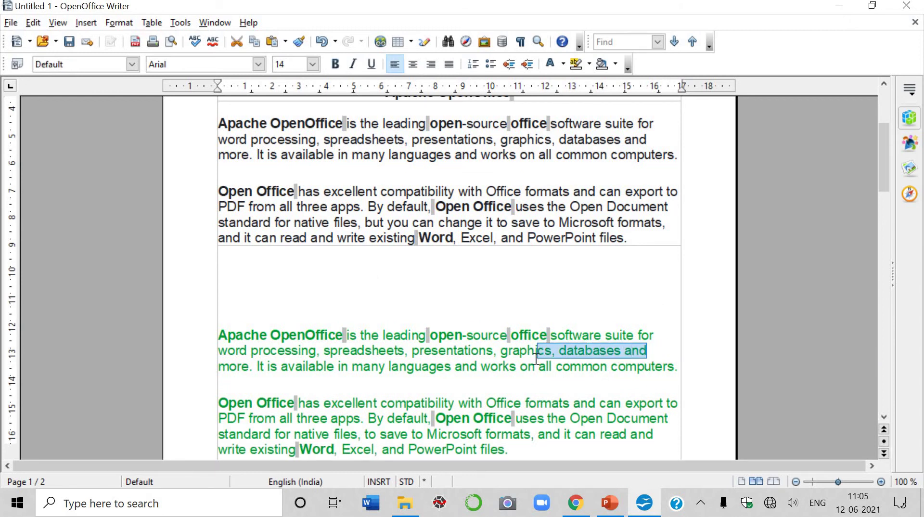
pyautogui.press('Delete')
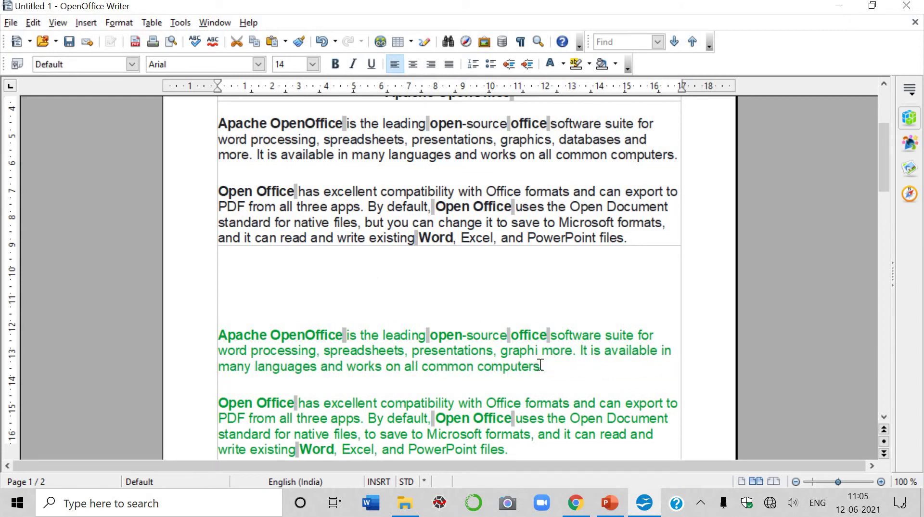
pyautogui.moveTo(541, 365); pyautogui.dragTo(414, 322)
pyautogui.press('Delete')
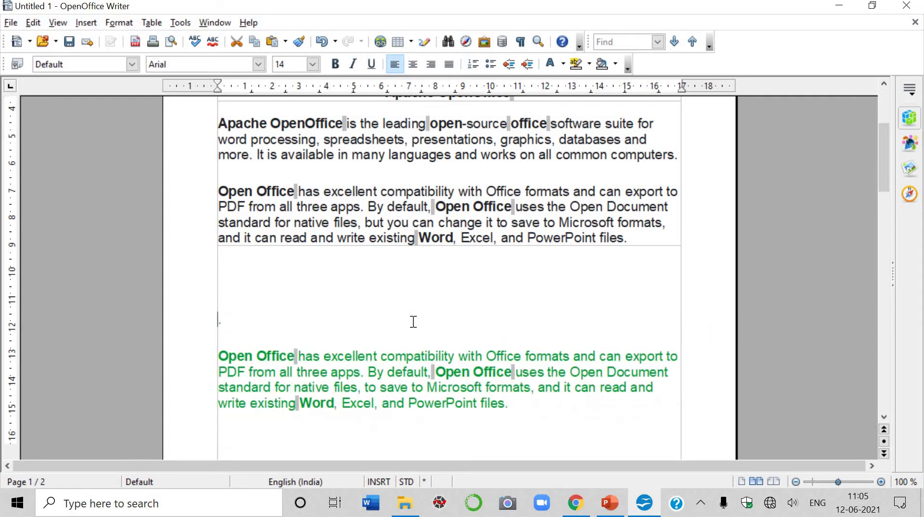
# Try selecting text inside protected Section1, then move to the empty line below it.
pyautogui.moveTo(468, 192); pyautogui.dragTo(378, 192)
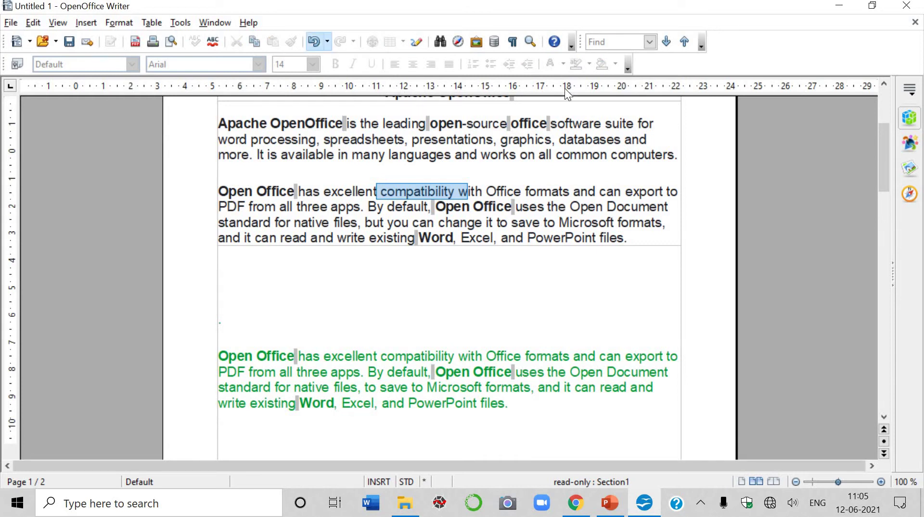
pyautogui.click(518, 234)
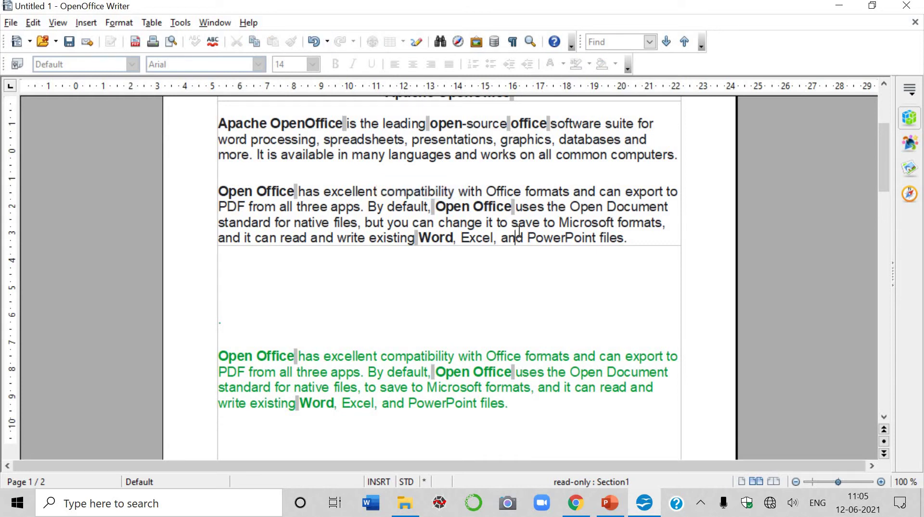
pyautogui.keyDown('shift'); pyautogui.click(438, 202); pyautogui.keyUp('shift')
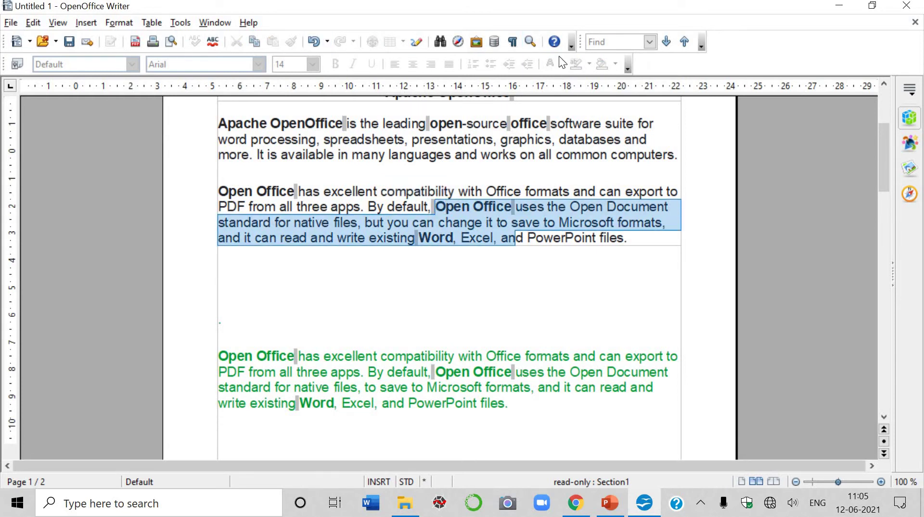
pyautogui.click(507, 268)
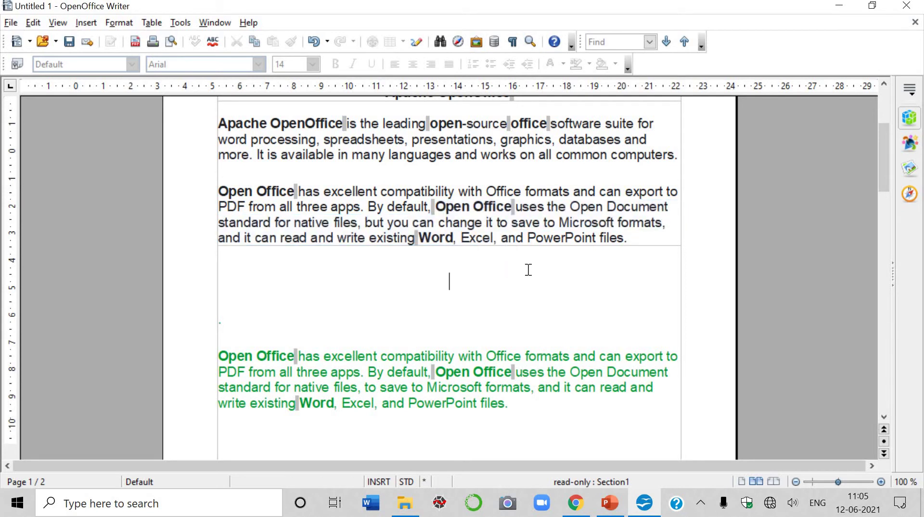
# Remove the password-protected Section1 by entering its password, keeping the paragraphs as text.
pyautogui.click(116, 24)
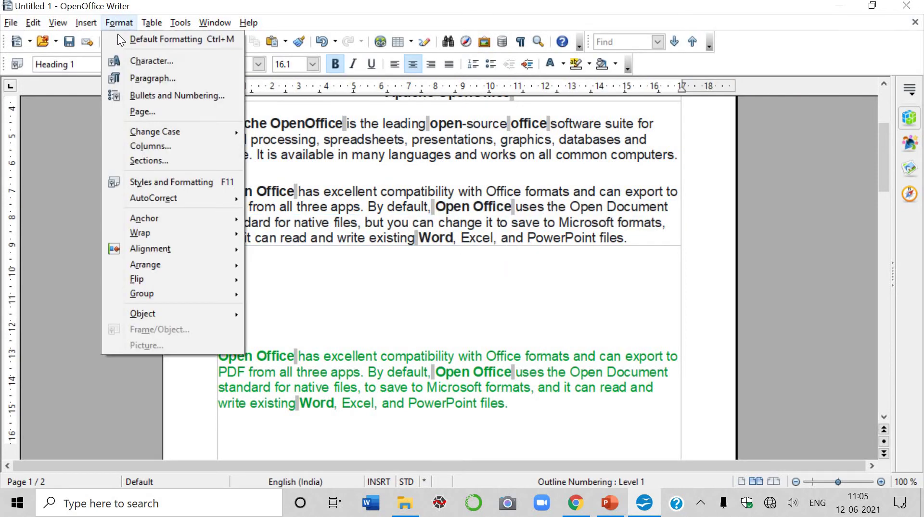
pyautogui.click(167, 159)
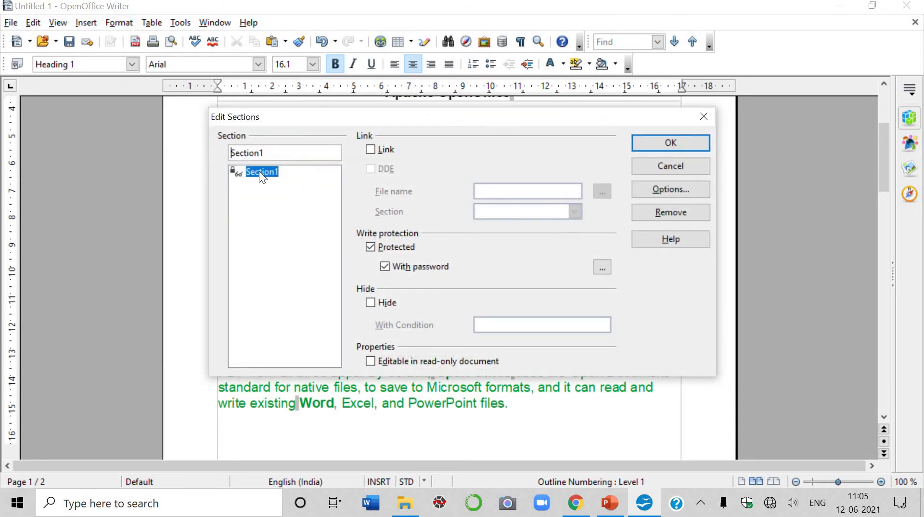
pyautogui.click(649, 213)
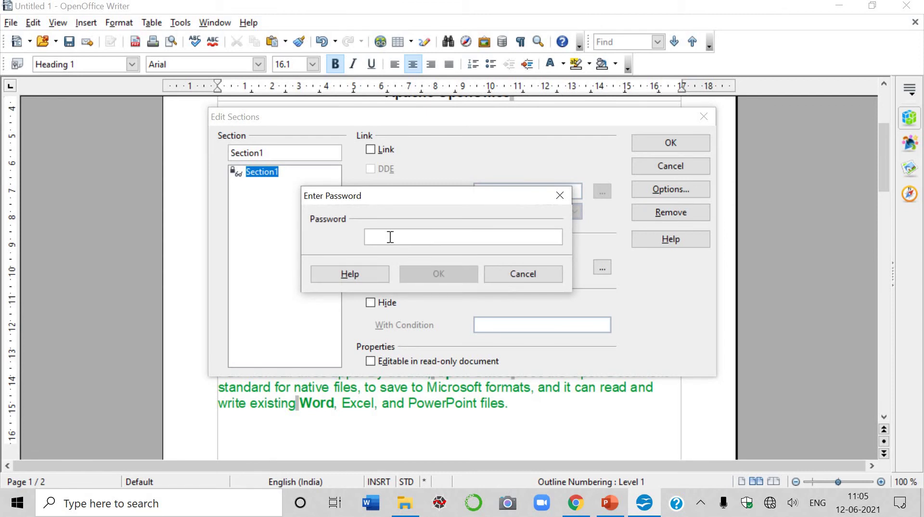
pyautogui.write('1')
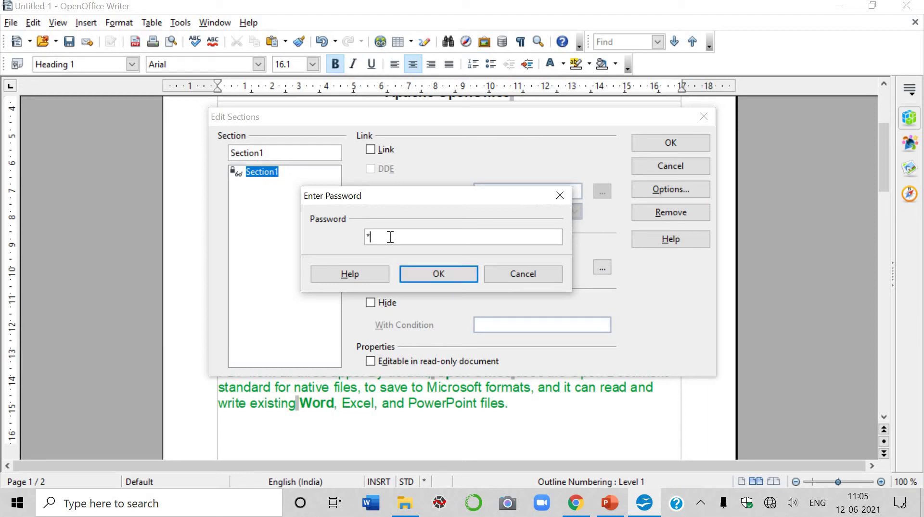
pyautogui.write('23')
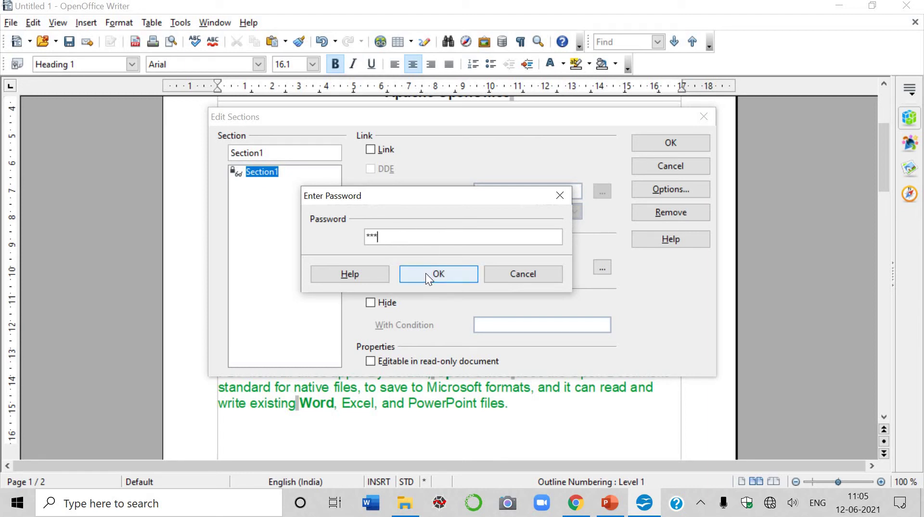
pyautogui.click(426, 273)
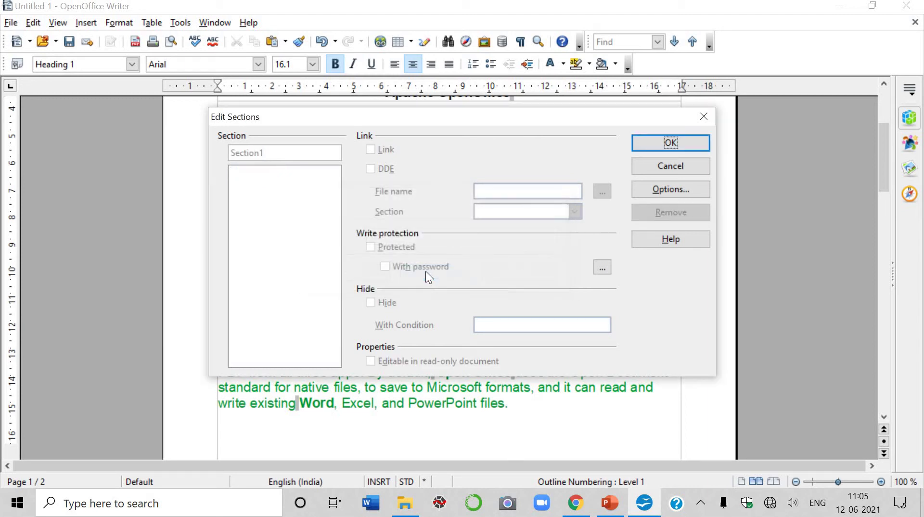
pyautogui.click(669, 143)
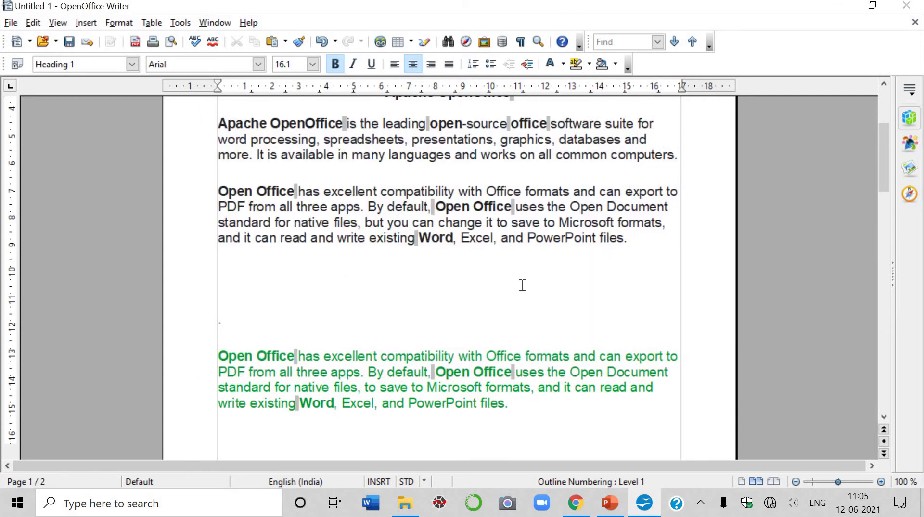
# Colour the 'Open Office has excellent compatibility' paragraph Yellow green 1.
pyautogui.moveTo(588, 193); pyautogui.dragTo(535, 176)
pyautogui.click(631, 246)
pyautogui.moveTo(631, 246); pyautogui.dragTo(218, 192)
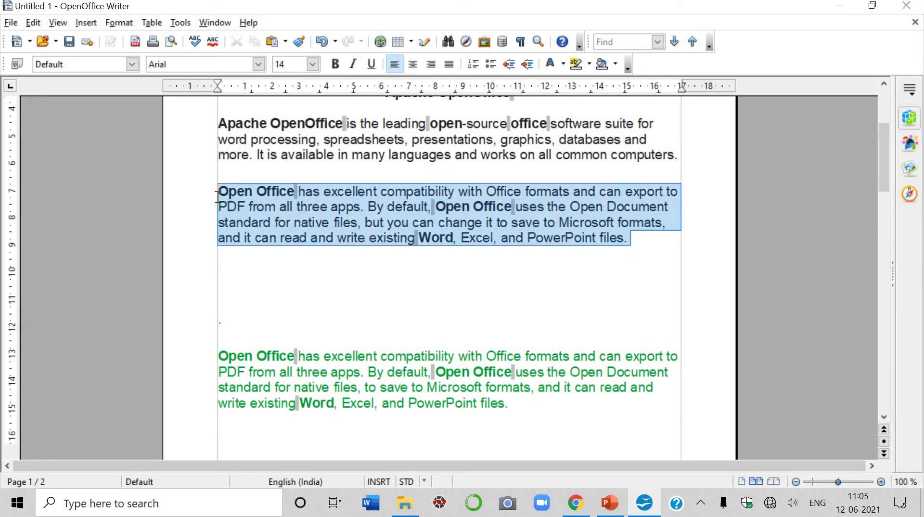
pyautogui.click(562, 66)
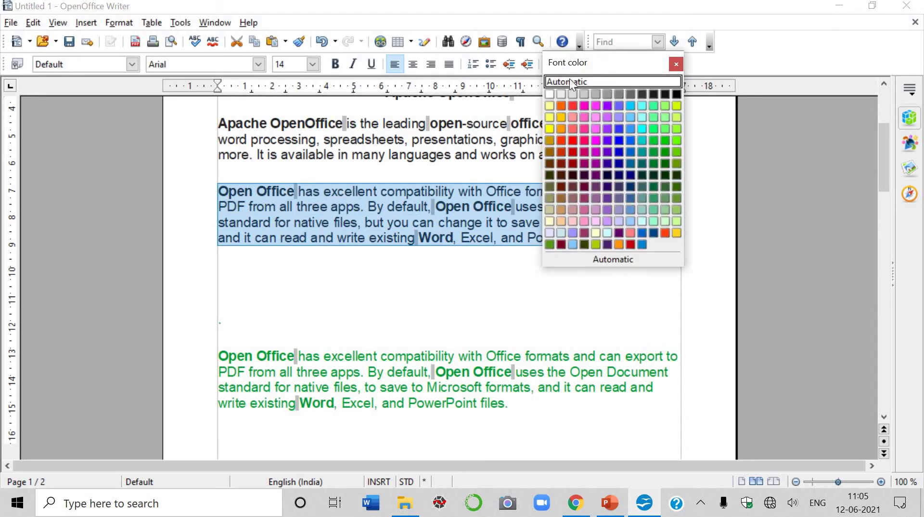
pyautogui.click(678, 119)
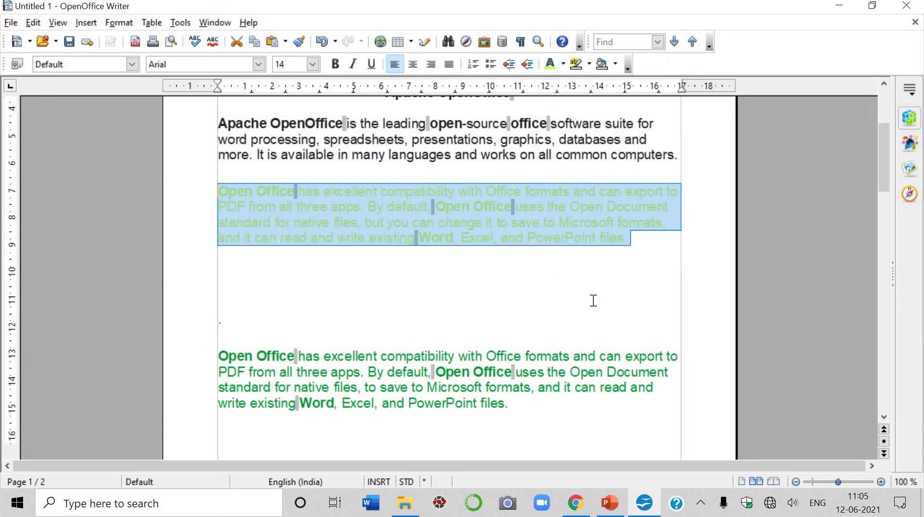
pyautogui.click(457, 303)
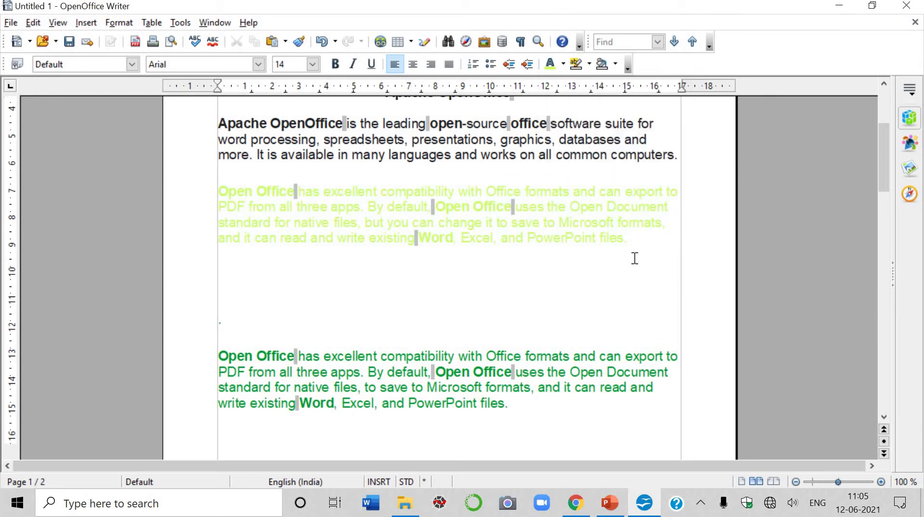
pyautogui.click(91, 22)
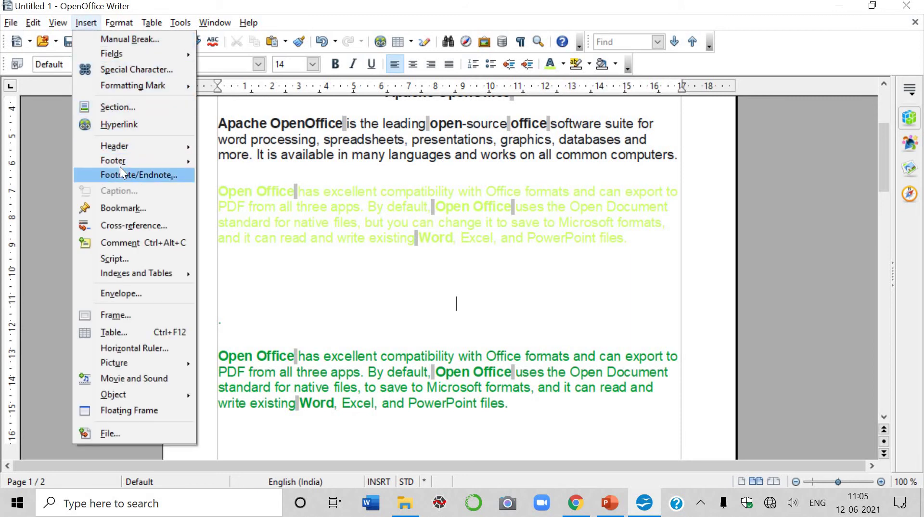
# Select the yellow-green paragraph and blank lines below, and mark a new section as Hidden.
pyautogui.click(129, 108)
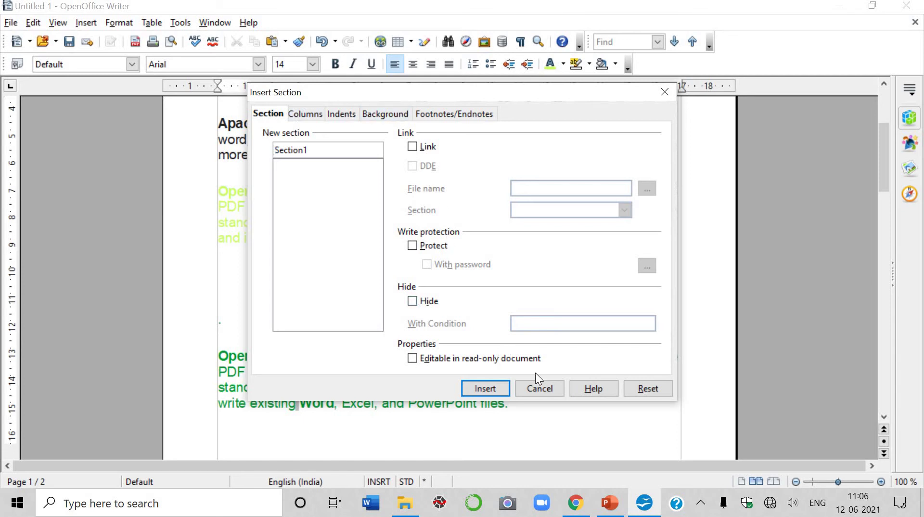
pyautogui.click(538, 394)
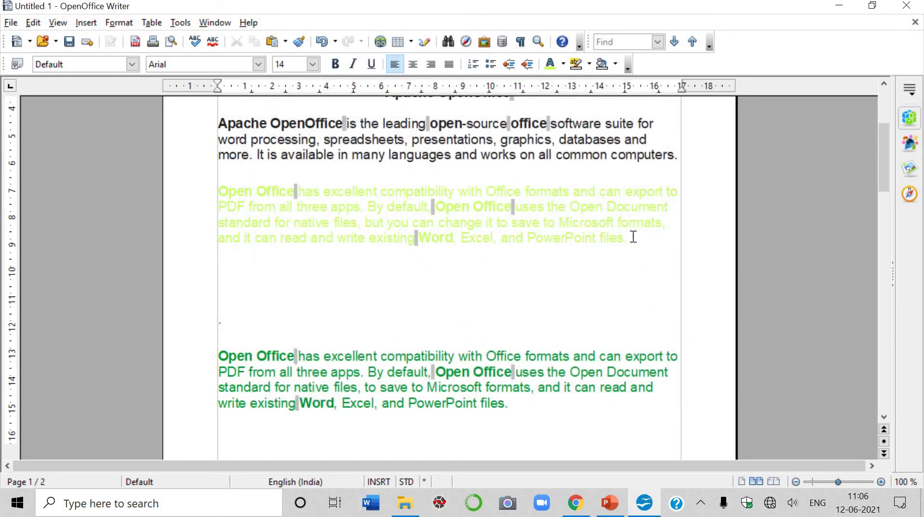
pyautogui.scroll(-1, 564, 206)
pyautogui.moveTo(449, 247); pyautogui.dragTo(214, 152)
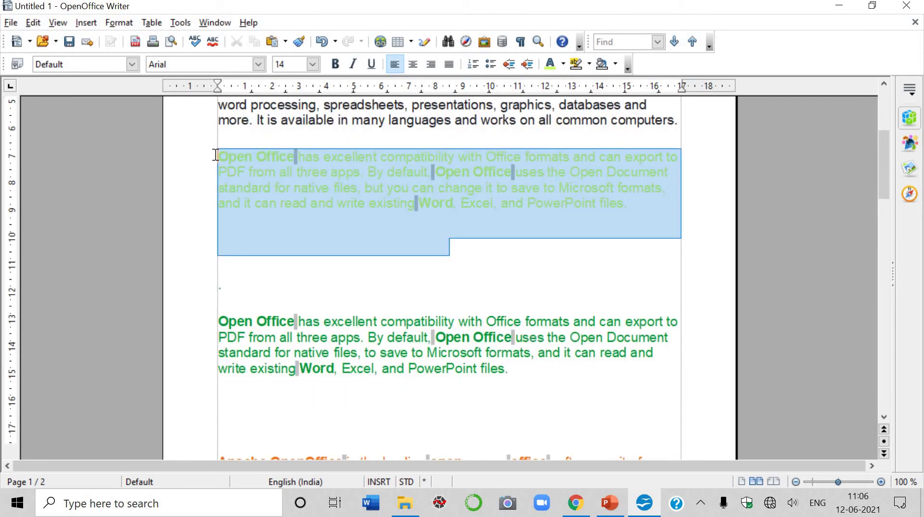
pyautogui.click(85, 23)
pyautogui.click(111, 109)
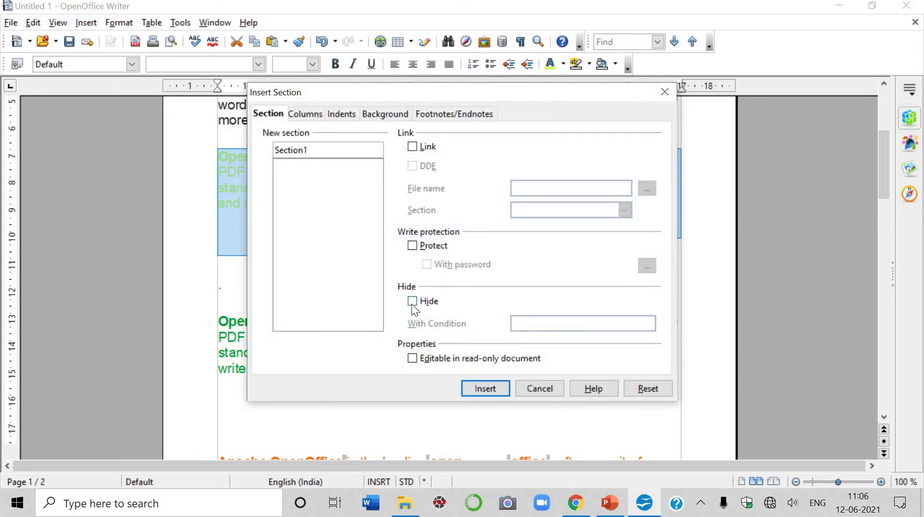
pyautogui.click(412, 304)
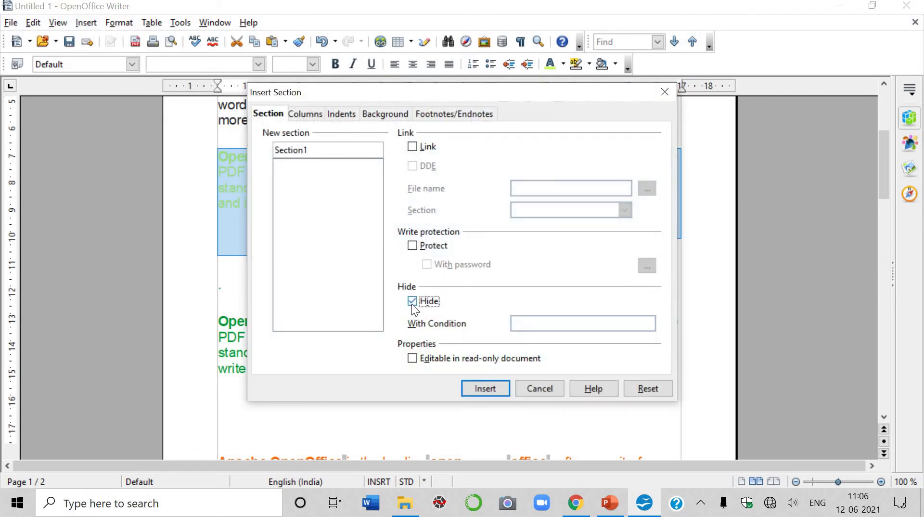
# Insert the hidden section so the yellow-green paragraph disappears from the page.
pyautogui.click(486, 389)
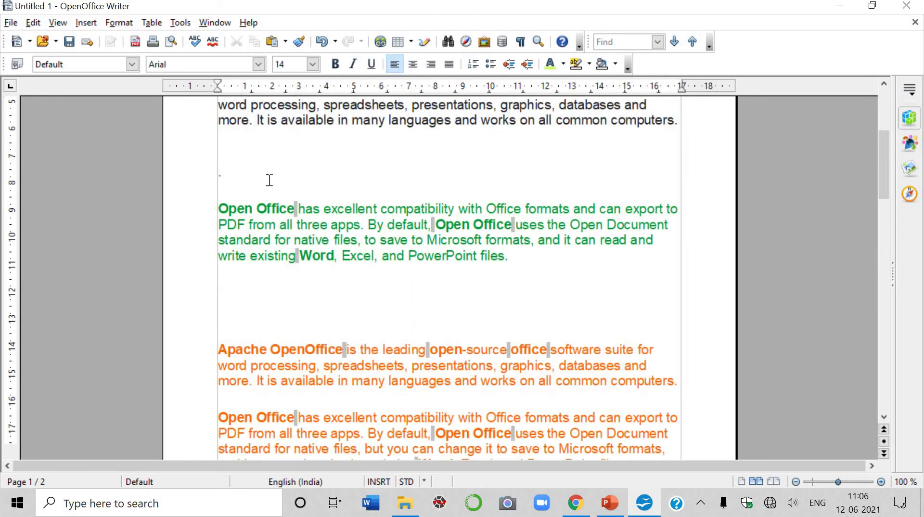
pyautogui.scroll(3, 261, 173)
pyautogui.moveTo(232, 220); pyautogui.dragTo(487, 233)
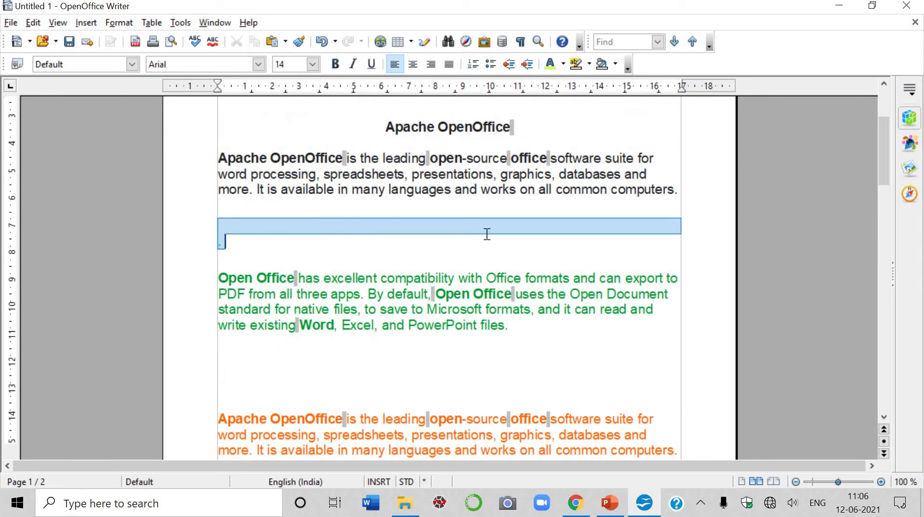
pyautogui.moveTo(560, 241); pyautogui.dragTo(559, 251)
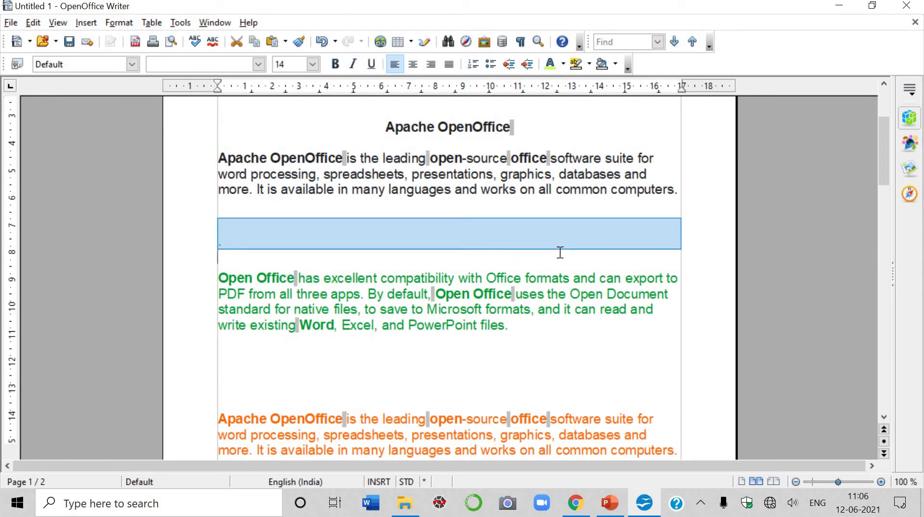
# Remove Section1 in Format > Sections so the yellow-green paragraph shows again.
pyautogui.click(115, 22)
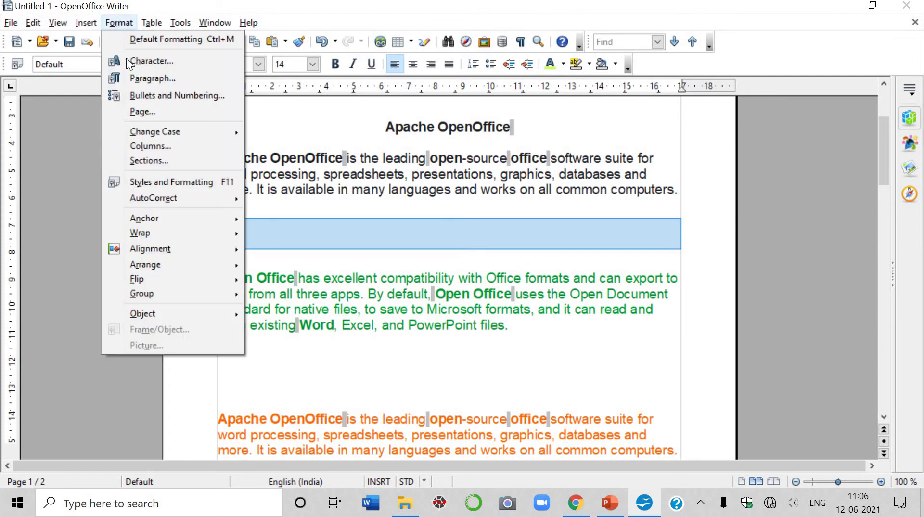
pyautogui.click(157, 160)
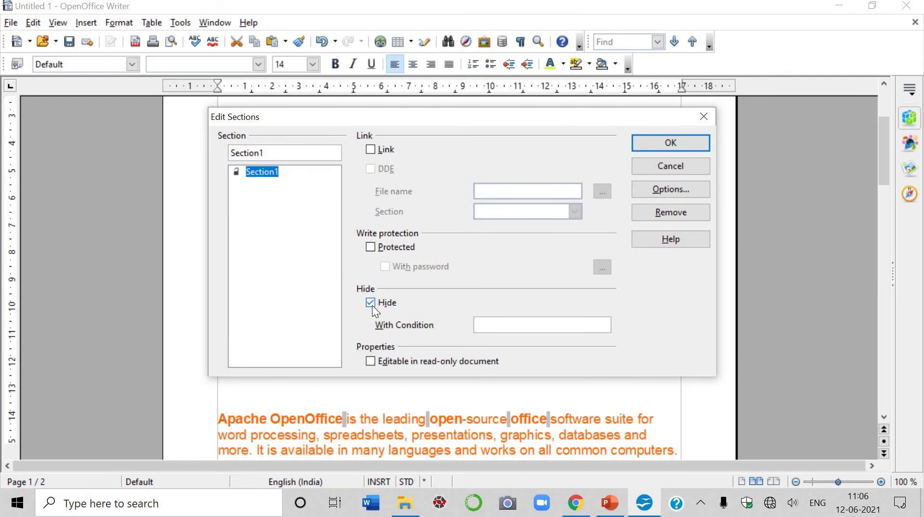
pyautogui.click(674, 213)
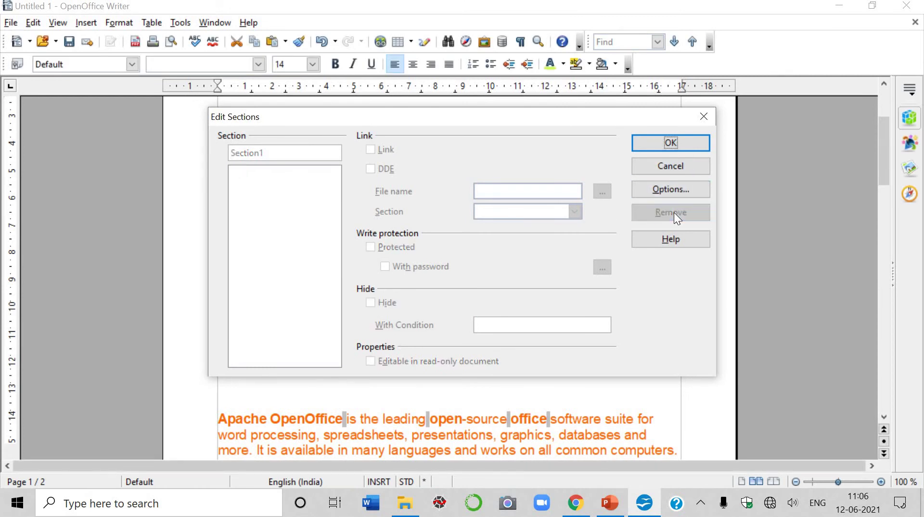
pyautogui.click(671, 141)
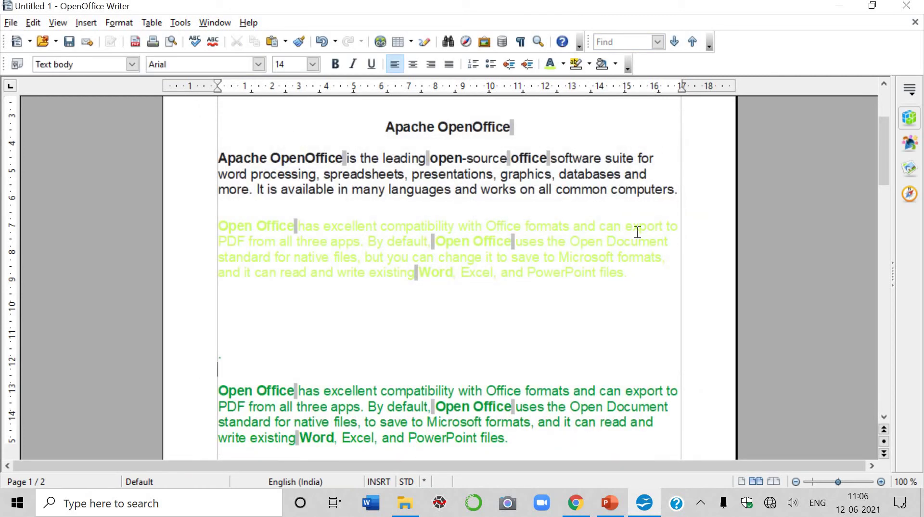
# Insert Section1 below the yellow-green paragraph, editable in read-only documents, containing the text 'mm.lm.l,;l,'.
pyautogui.click(656, 290)
pyautogui.click(79, 25)
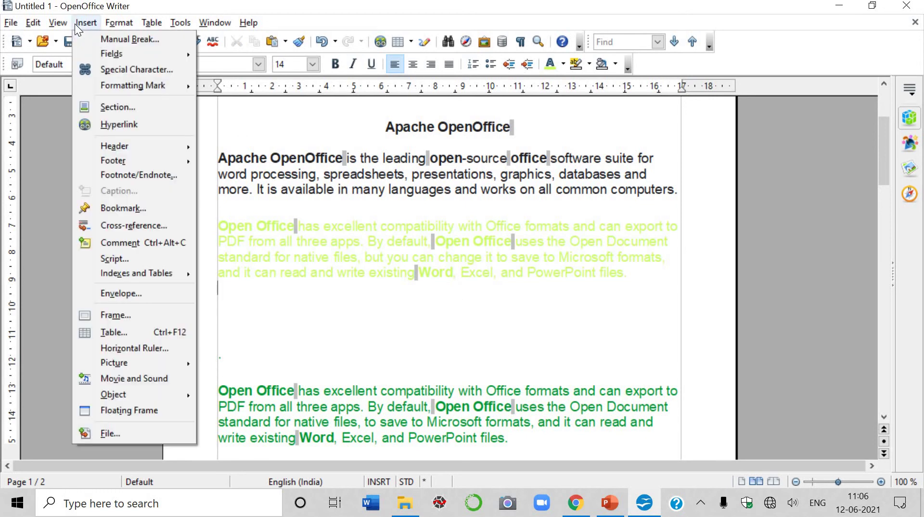
pyautogui.click(117, 109)
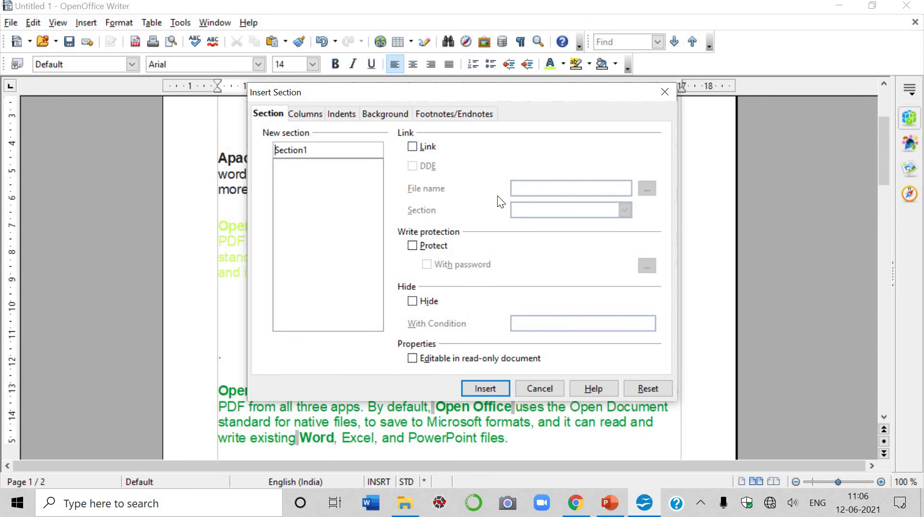
pyautogui.click(413, 360)
pyautogui.click(487, 388)
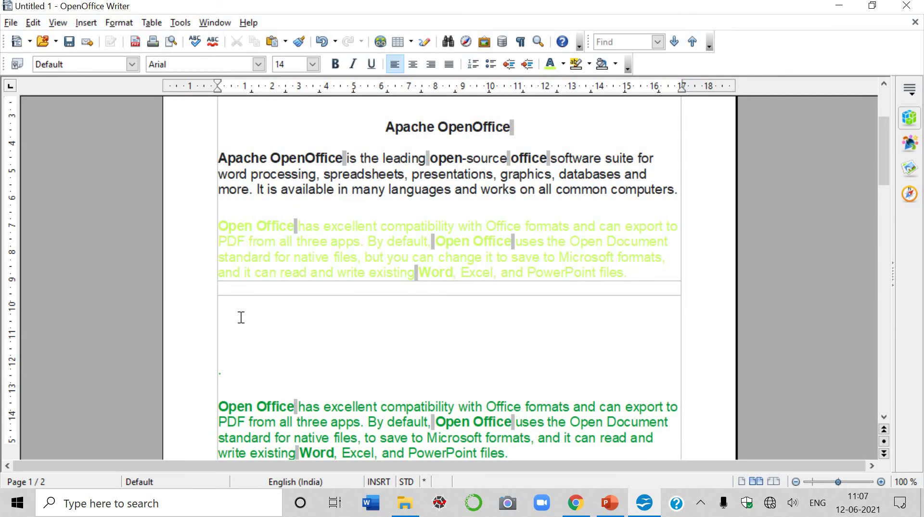
pyautogui.write('mm.lm.l,;l,')
pyautogui.keyDown('shift'); pyautogui.click(210, 281); pyautogui.keyUp('shift')
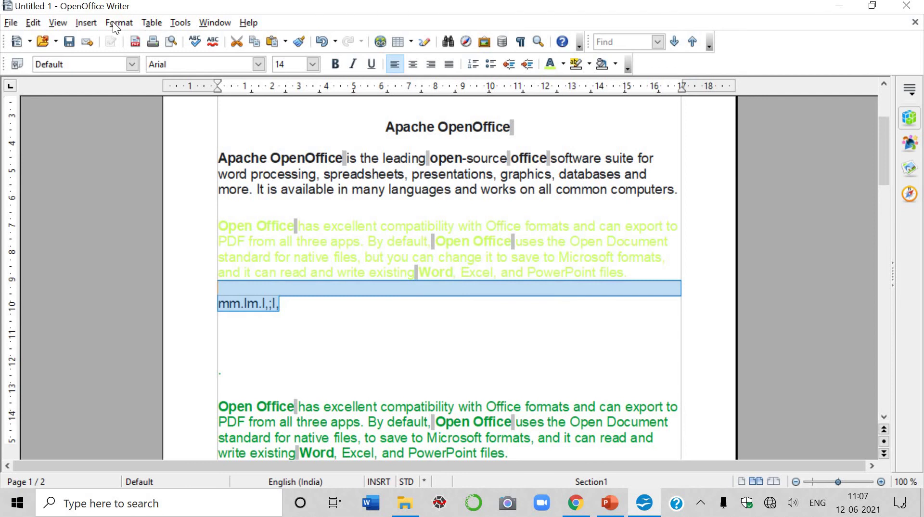
# Insert a protected Section2 with 2 columns, linked to the 'Sample Document in writer for videos' file.
pyautogui.click(95, 27)
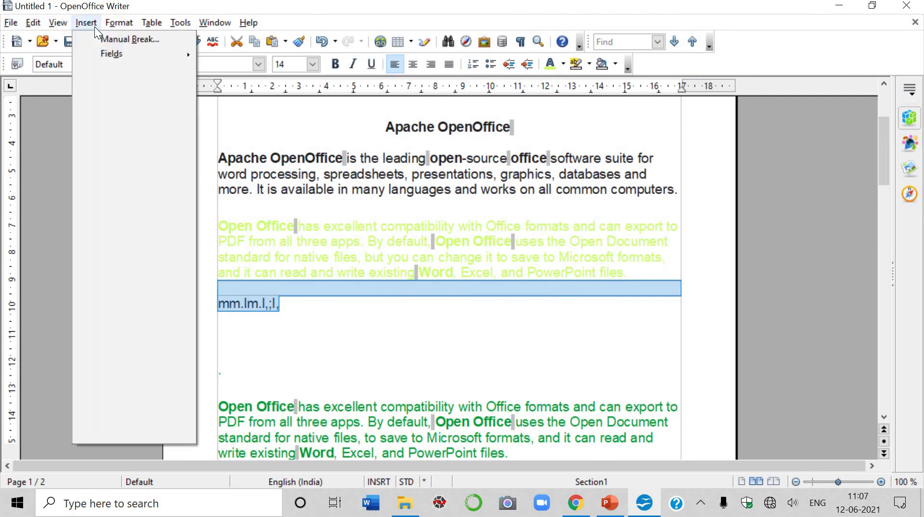
pyautogui.click(114, 108)
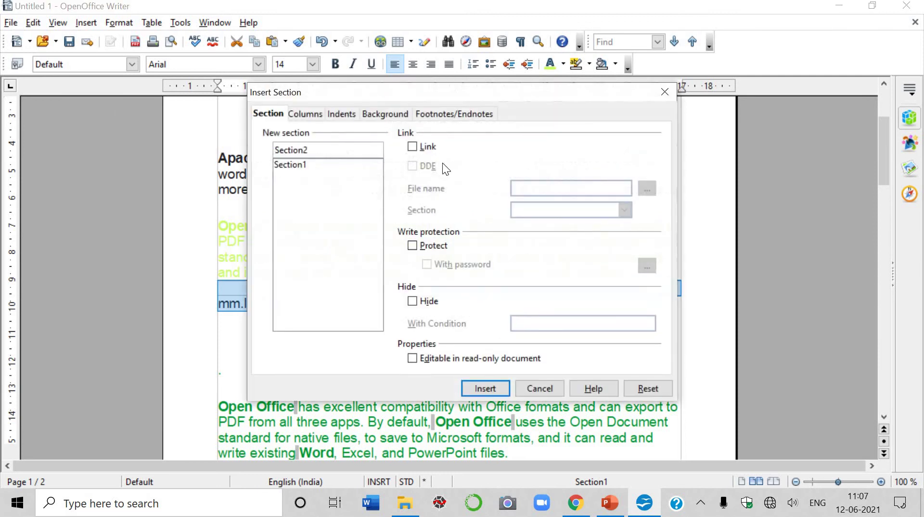
pyautogui.click(413, 147)
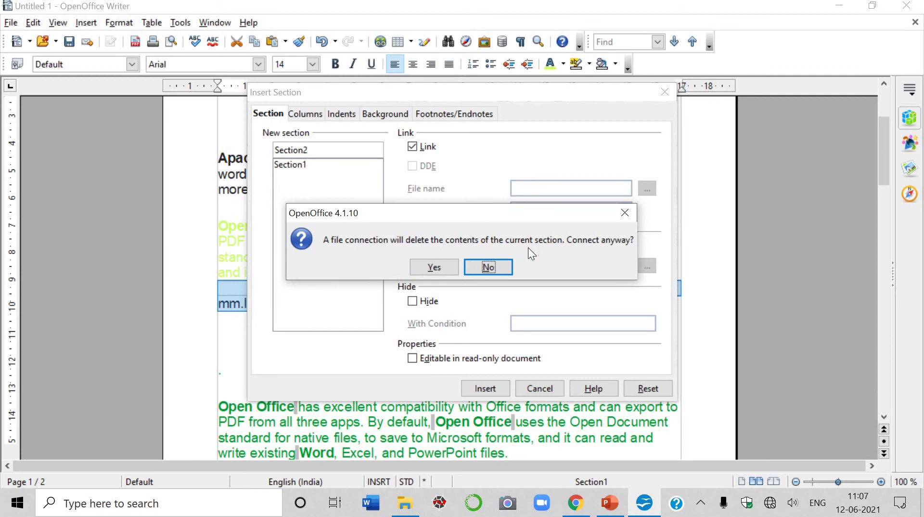
pyautogui.click(450, 270)
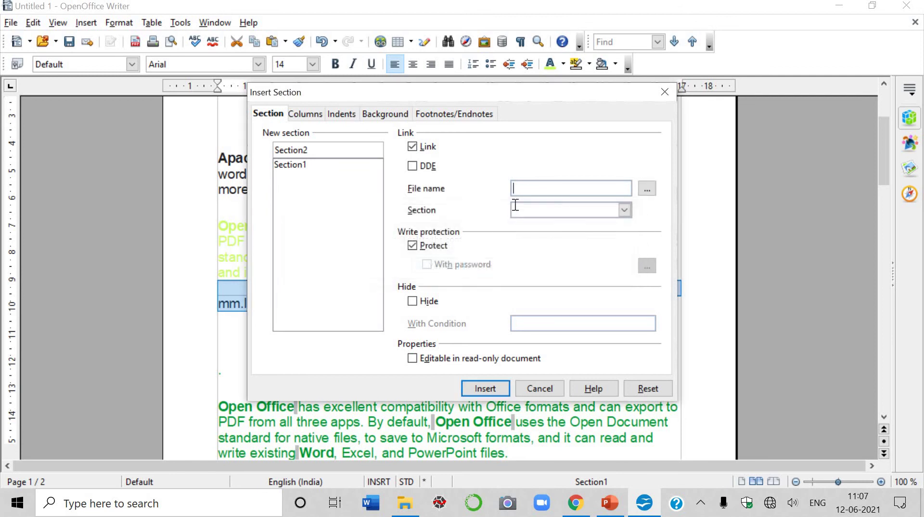
pyautogui.click(644, 189)
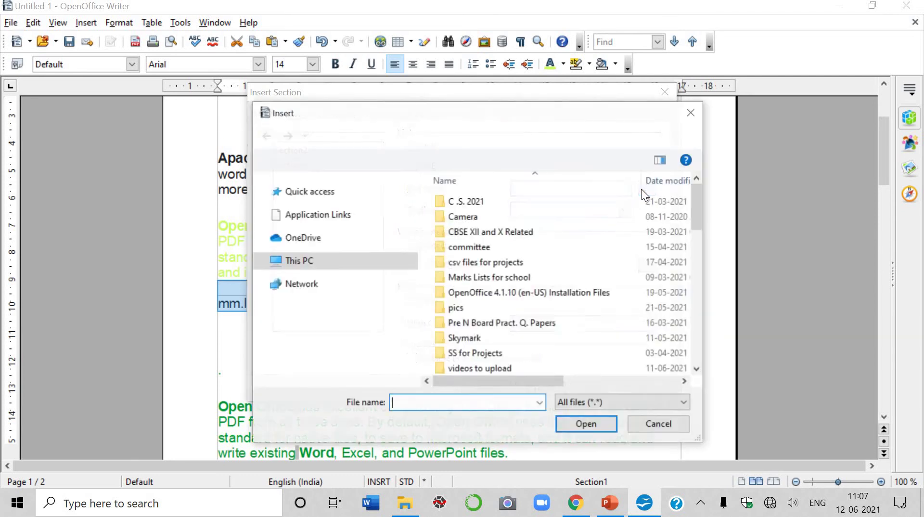
pyautogui.scroll(-15, 529, 292)
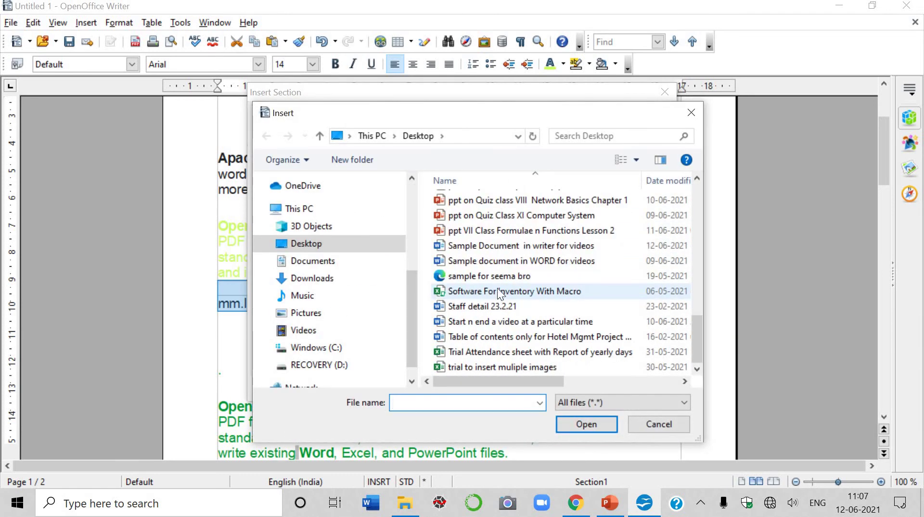
pyautogui.click(507, 247)
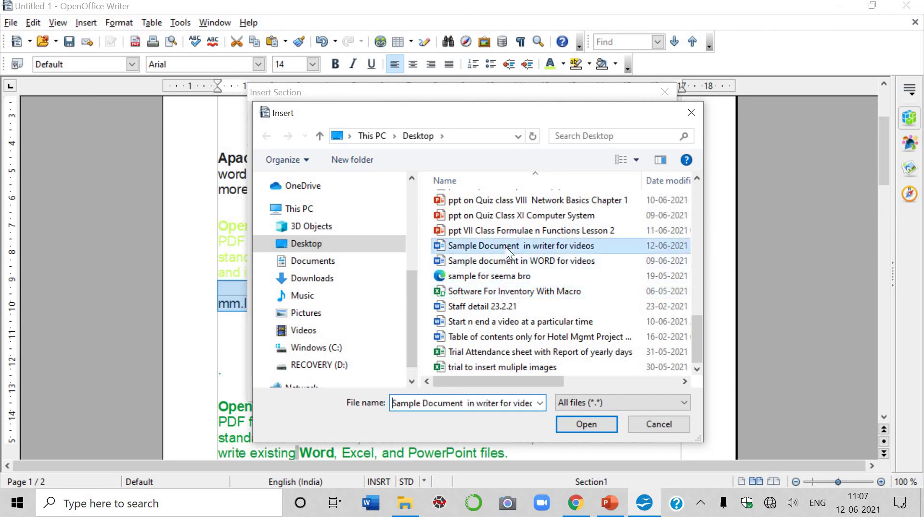
pyautogui.click(588, 425)
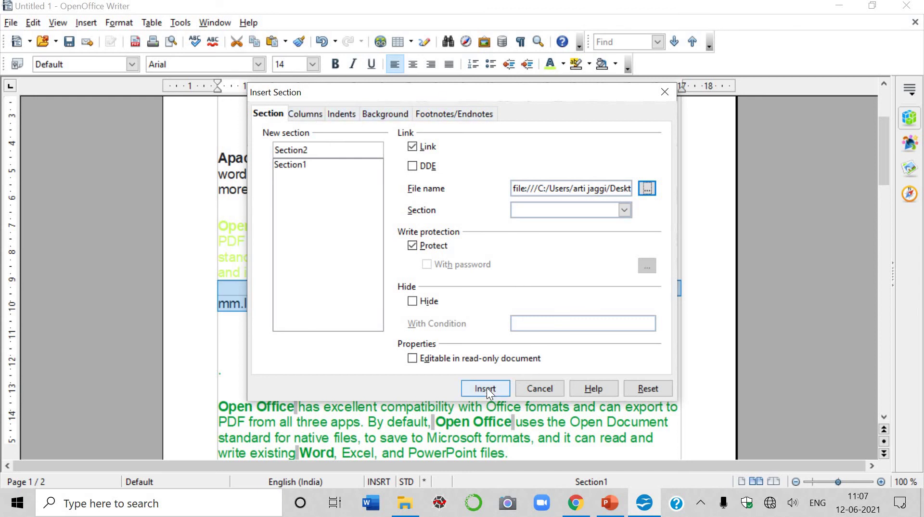
pyautogui.click(305, 115)
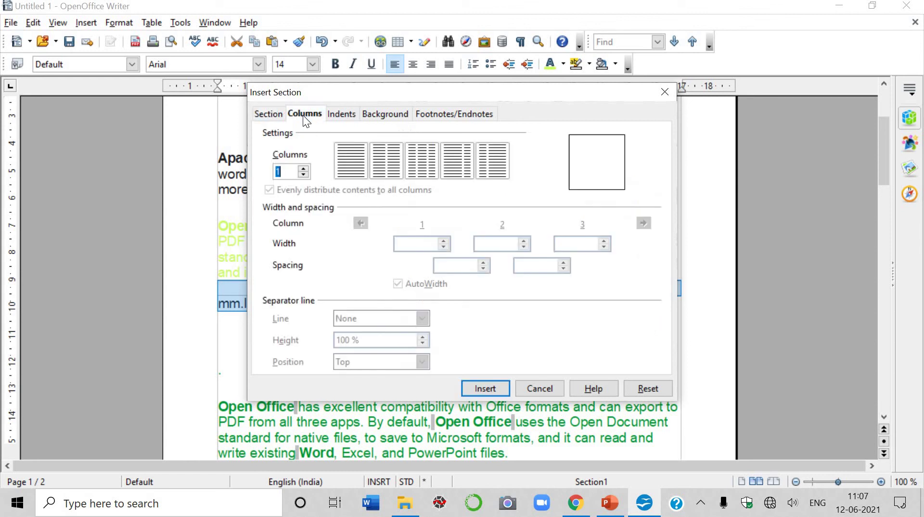
pyautogui.click(303, 169)
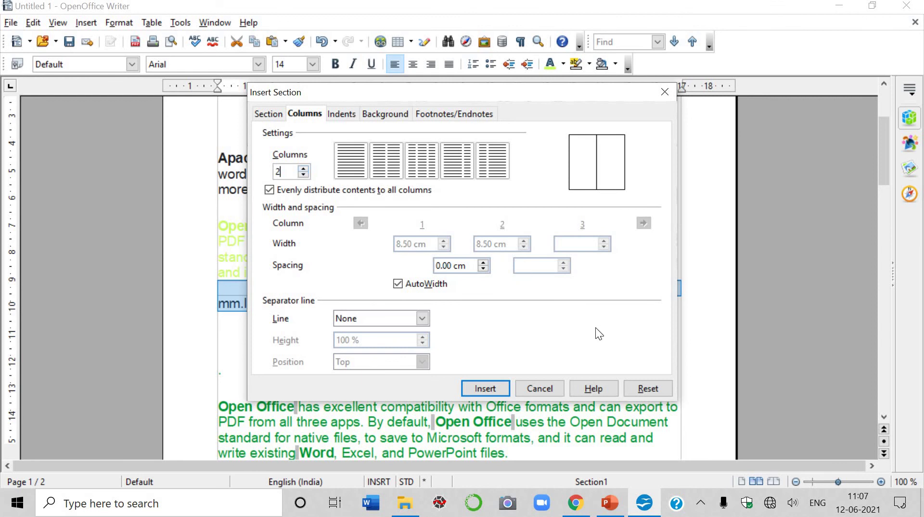
pyautogui.click(484, 388)
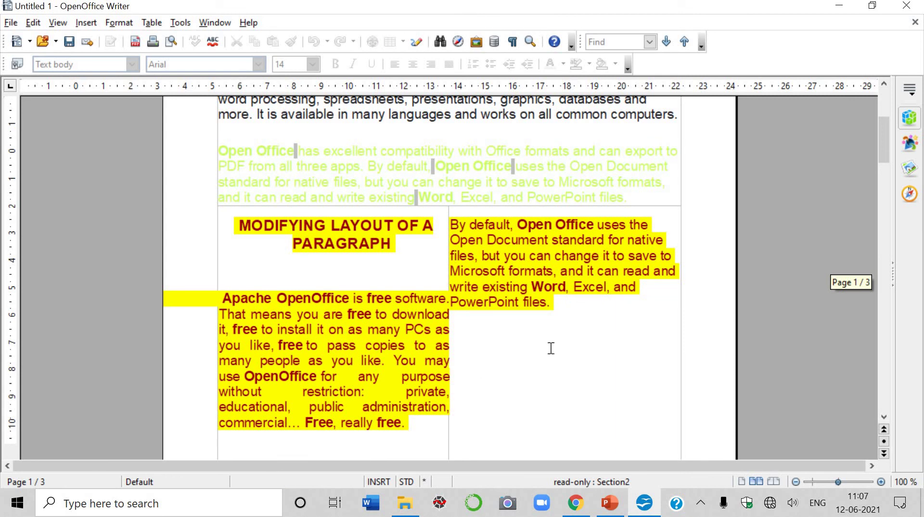
pyautogui.scroll(-3, 549, 349)
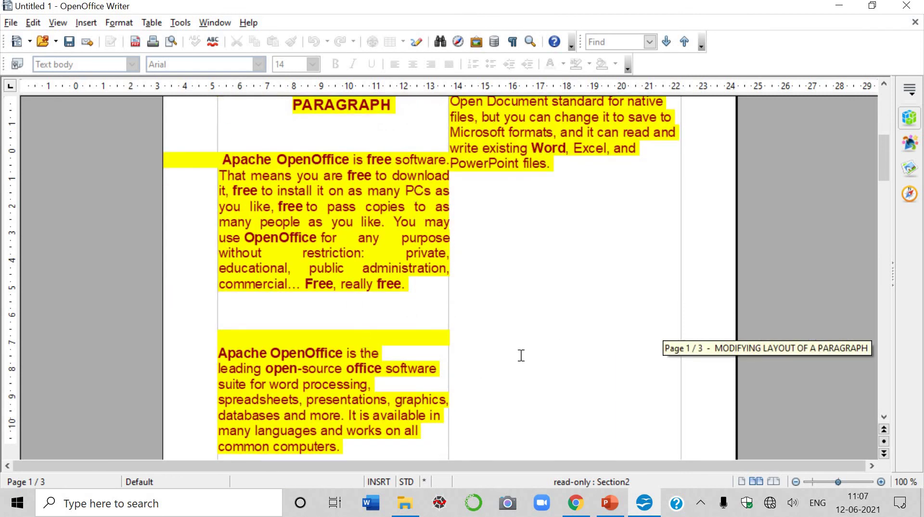
pyautogui.scroll(-10, 534, 337)
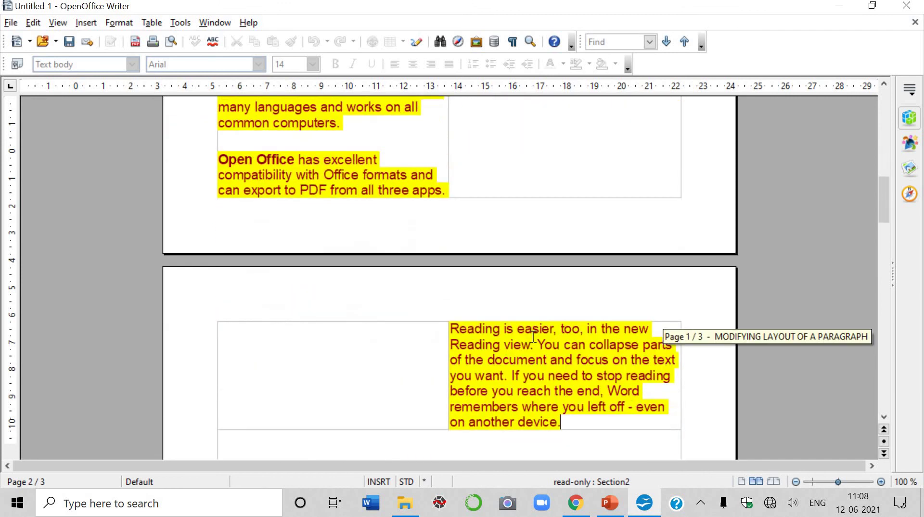
pyautogui.scroll(5, 533, 336)
pyautogui.scroll(11, 533, 336)
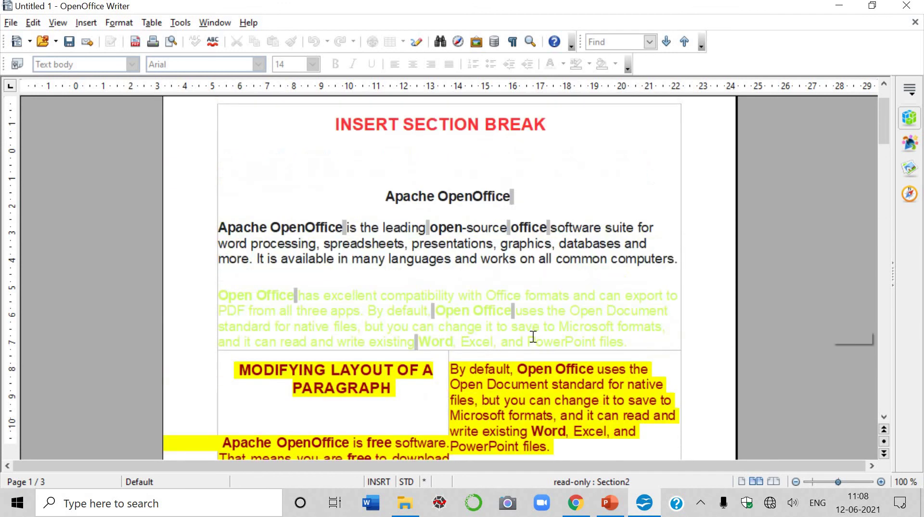
pyautogui.scroll(-3, 533, 340)
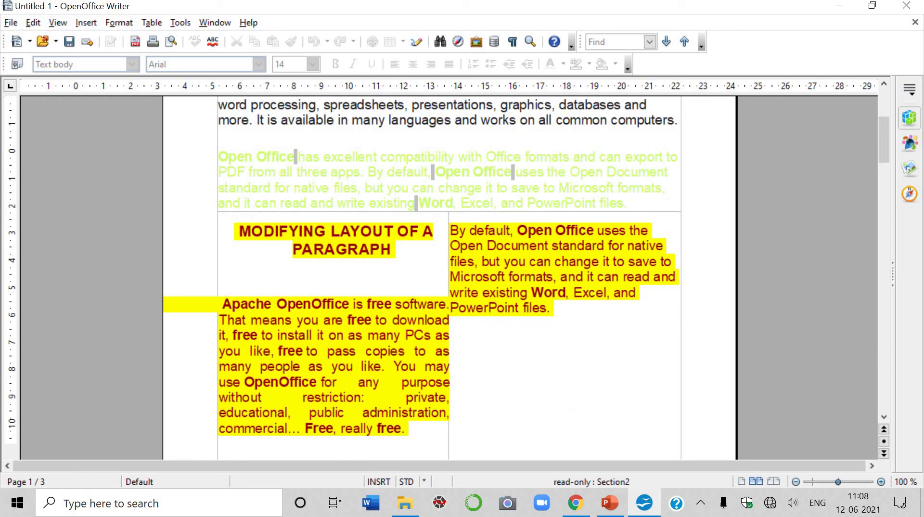
# Set the background colour of the linked Section2 to Cyan 3 in the section options.
pyautogui.click(121, 25)
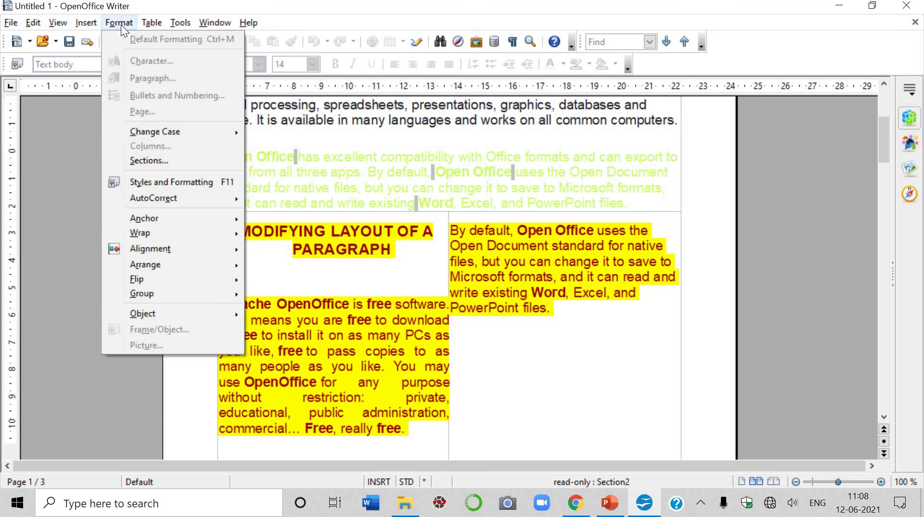
pyautogui.click(180, 159)
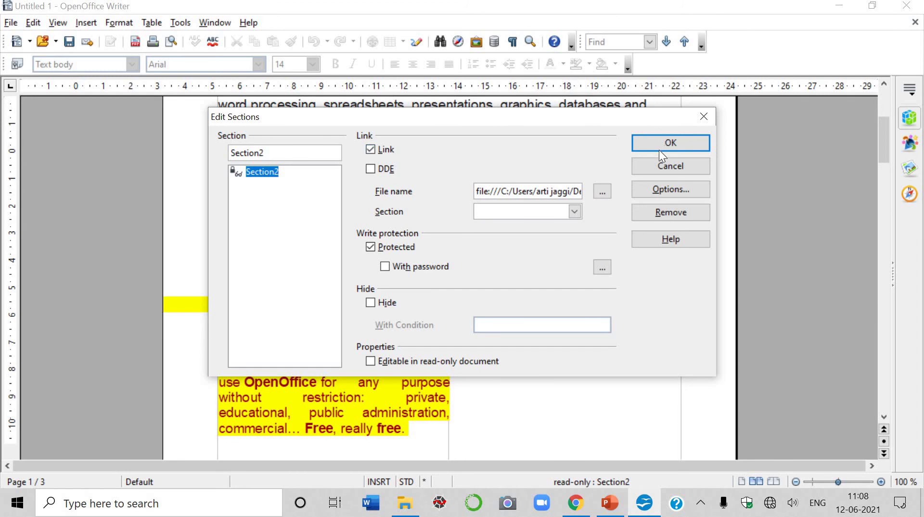
pyautogui.click(653, 188)
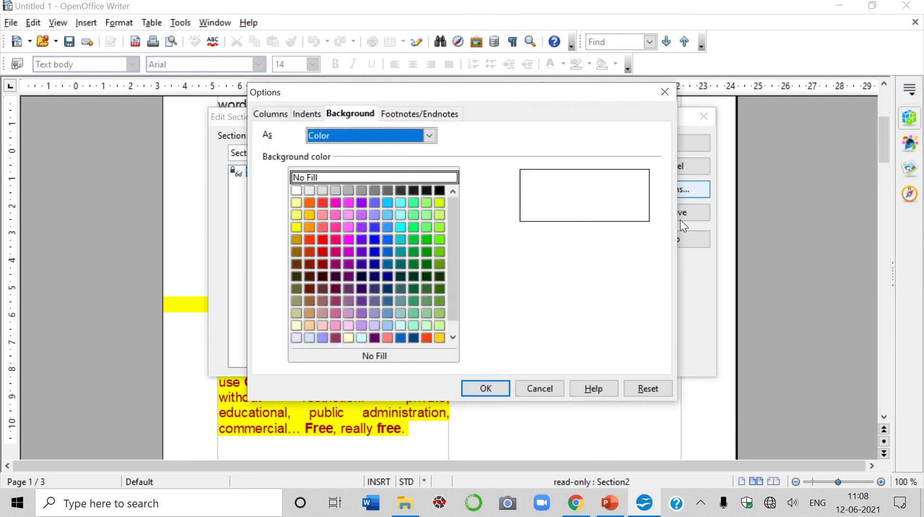
pyautogui.click(400, 239)
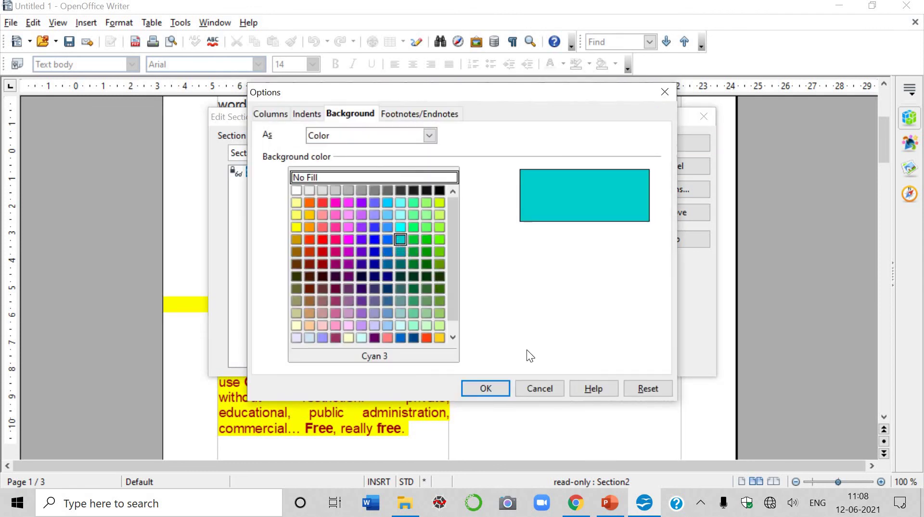
pyautogui.click(492, 385)
pyautogui.click(678, 141)
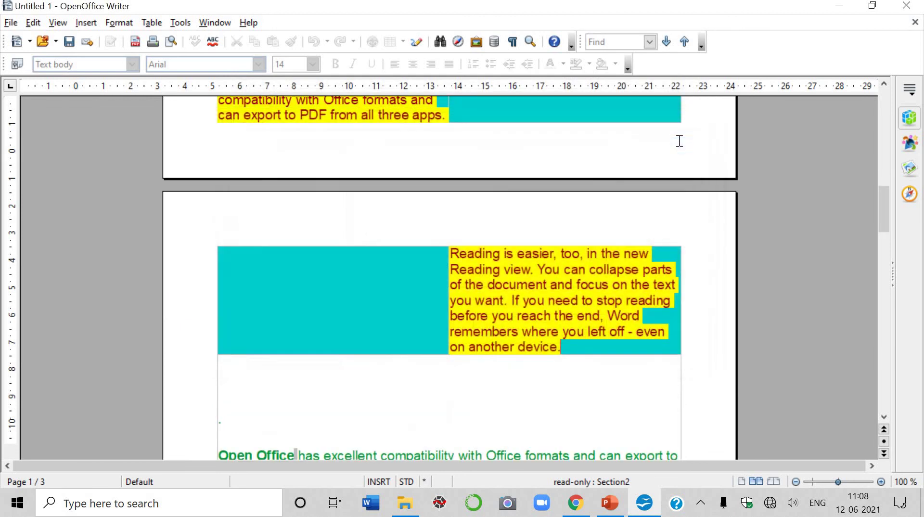
pyautogui.scroll(10, 569, 244)
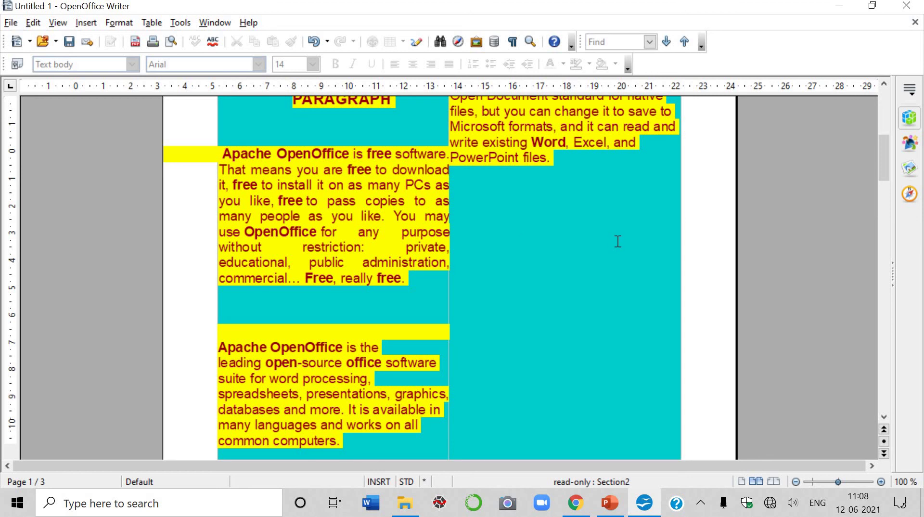
pyautogui.scroll(-10, 618, 241)
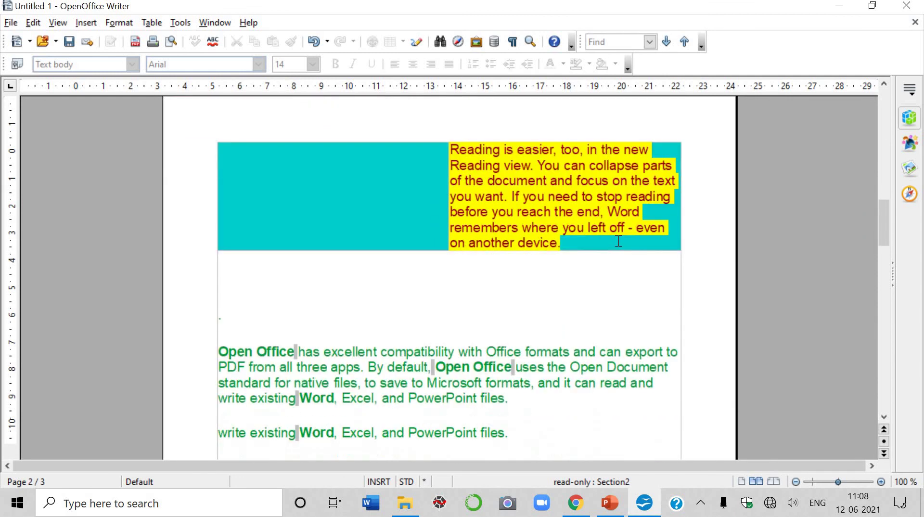
pyautogui.scroll(-5, 547, 248)
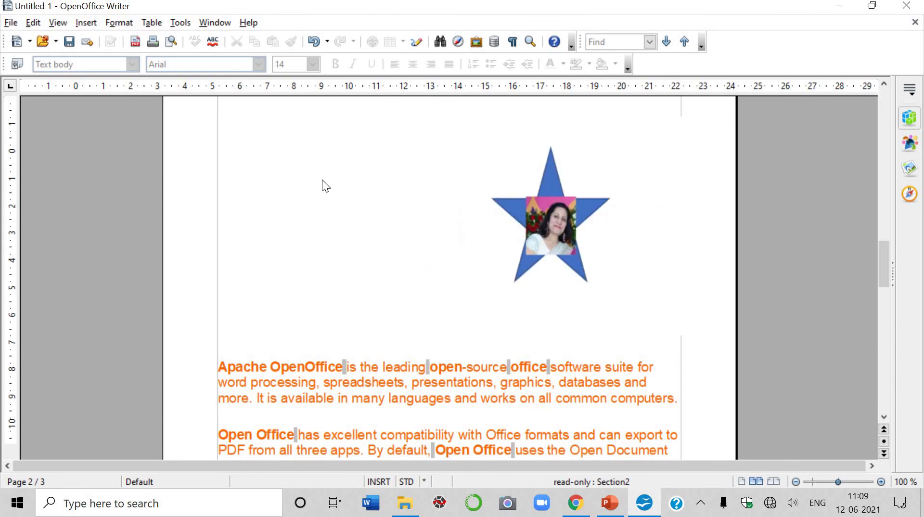
pyautogui.scroll(1, 315, 292)
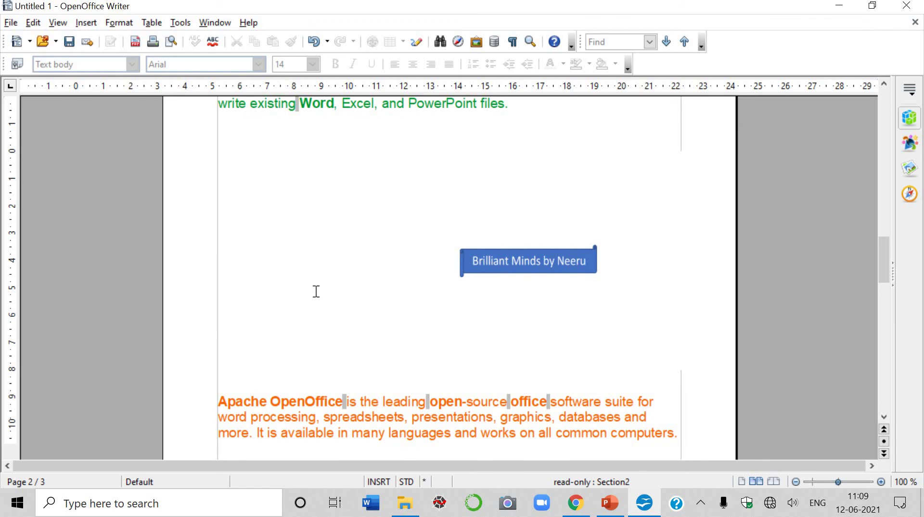